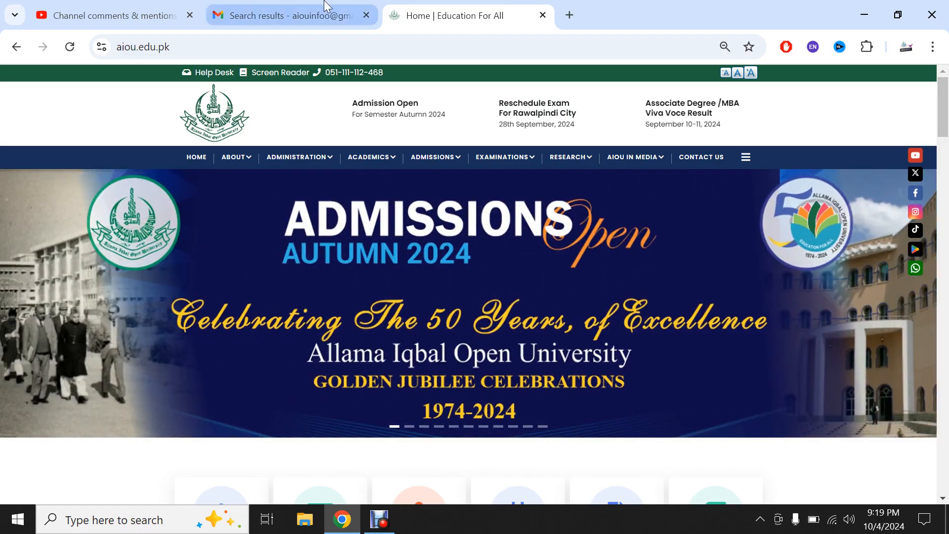
# Switch to the Gmail tab and review the passed courses and totals in the SSR_TSRPT.pdf transcript
pyautogui.moveTo(326, 6)
pyautogui.click(326, 6)
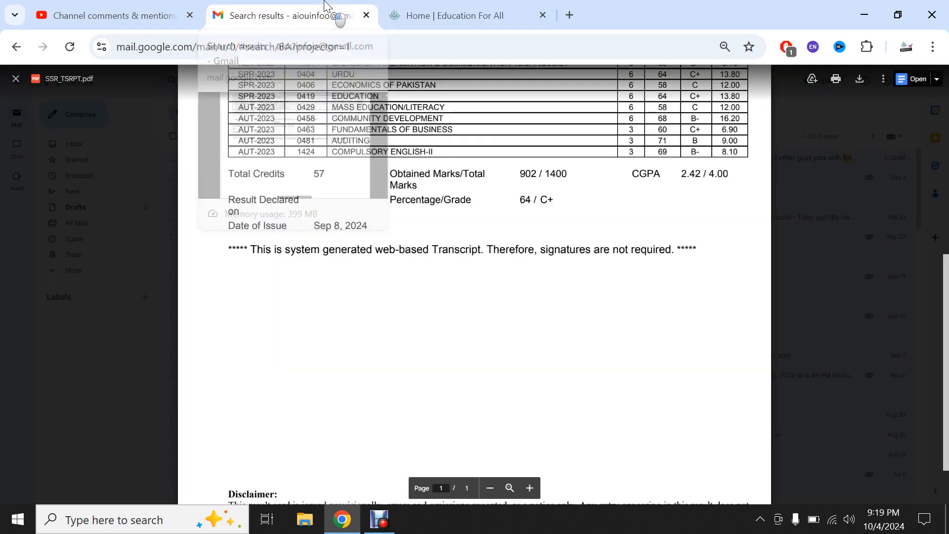
pyautogui.scroll(3, 474, 277)
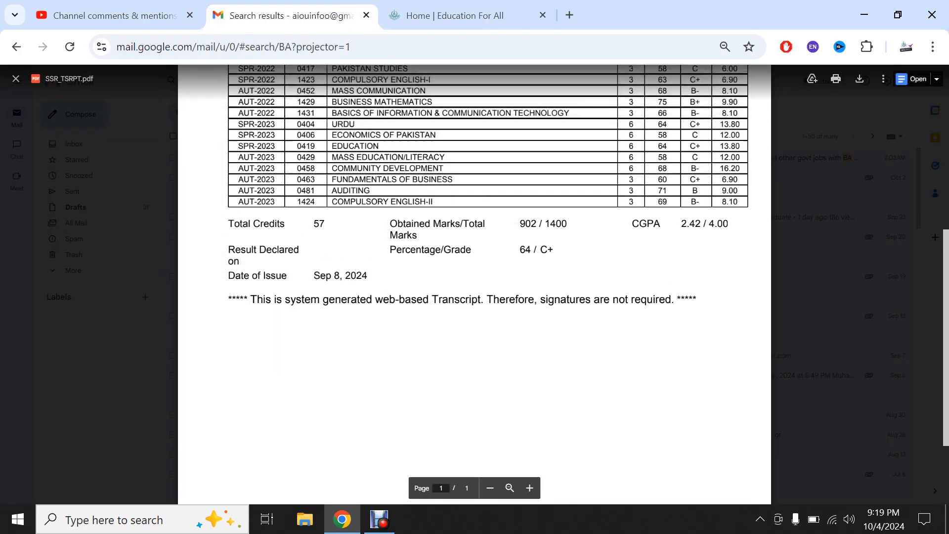
pyautogui.scroll(-1, 475, 277)
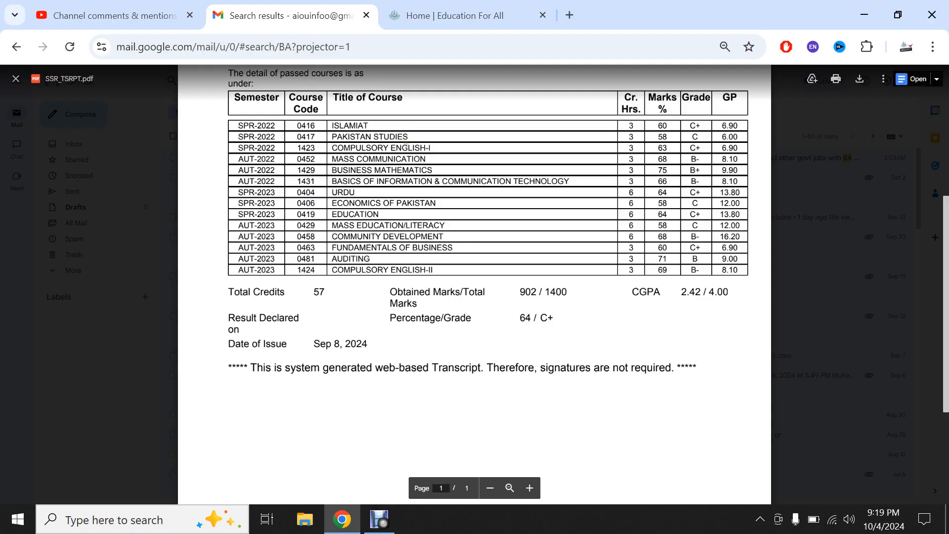
# Return to the AIOU website and look through the home page's quick links, Student Services and News & Events sections
pyautogui.click(470, 19)
pyautogui.moveTo(466, 179)
pyautogui.scroll(-10, 466, 179)
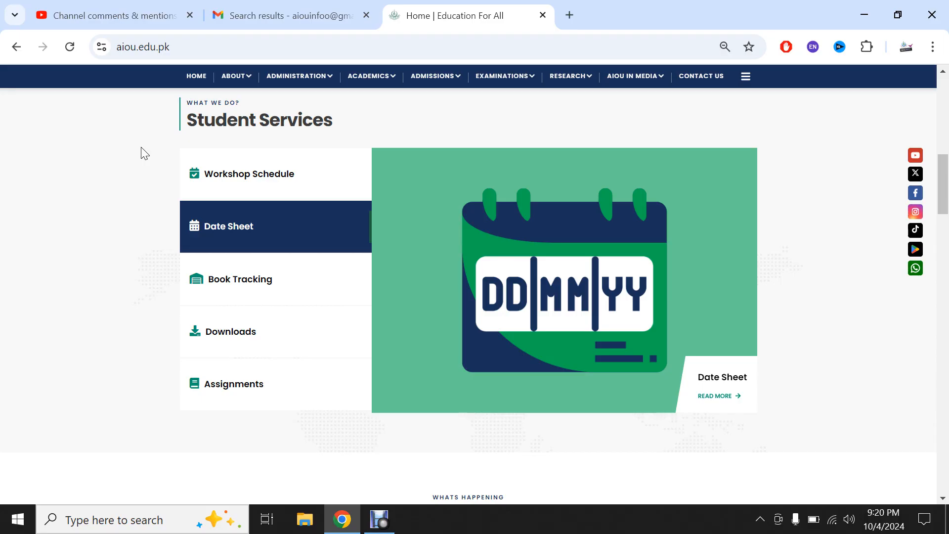
pyautogui.scroll(6, 143, 154)
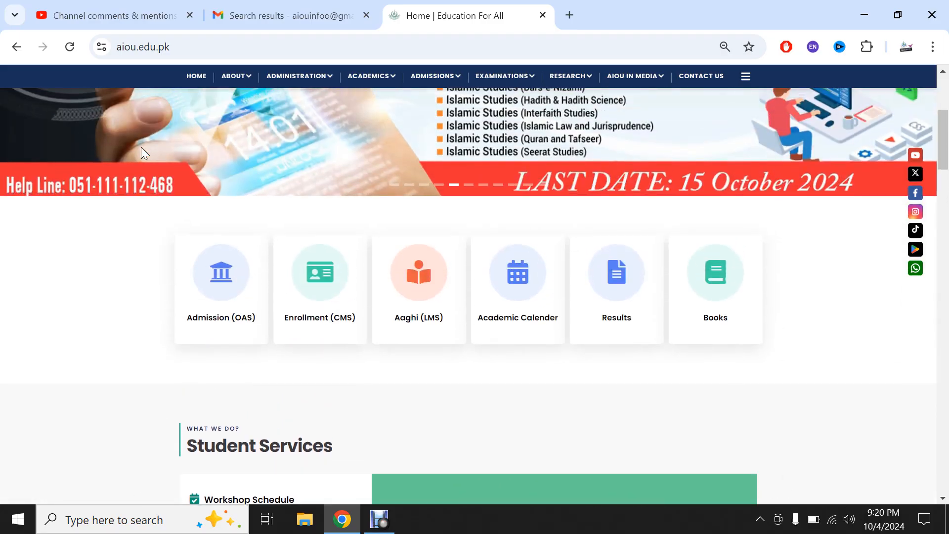
pyautogui.scroll(2, 141, 147)
pyautogui.scroll(-11, 140, 146)
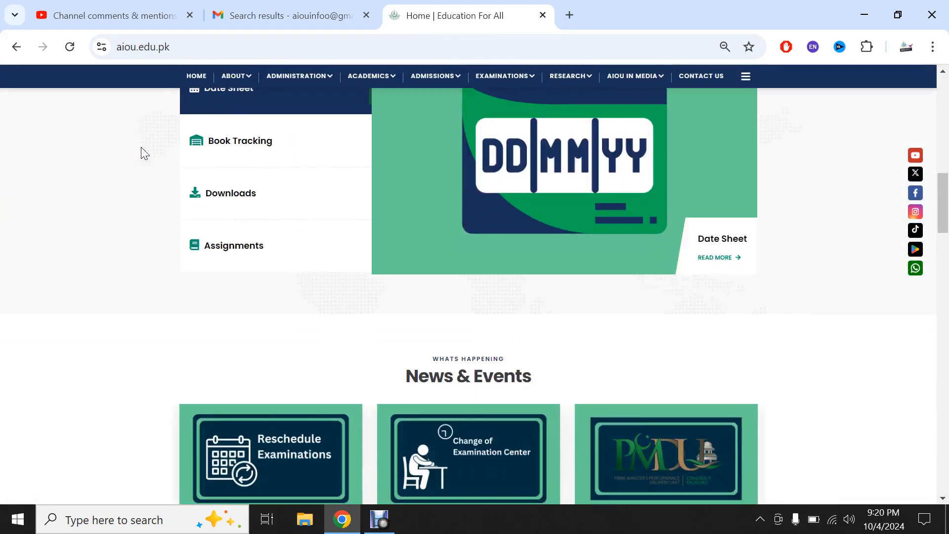
pyautogui.scroll(-3, 143, 153)
pyautogui.scroll(5, 142, 153)
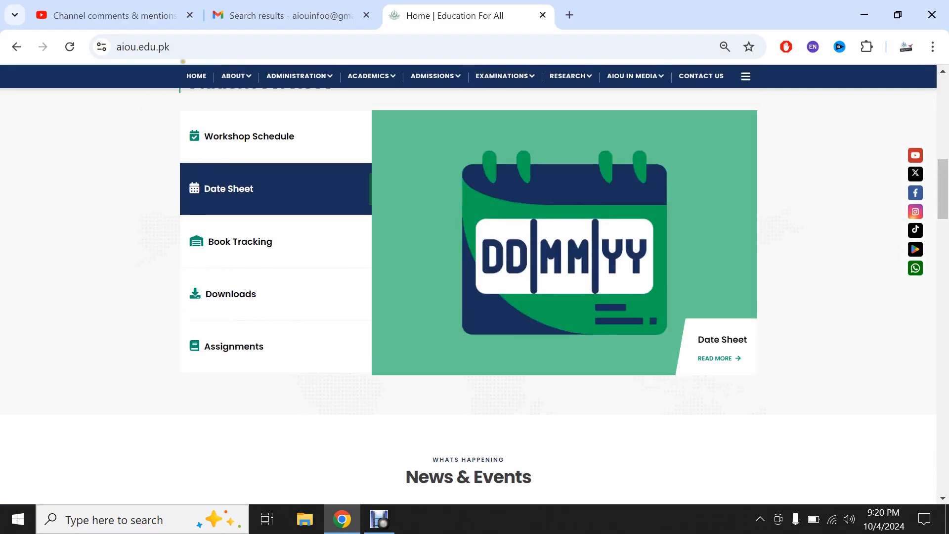
# Recheck the transcript in Gmail and open the AIOU INFO YouTube channel in a new tab
pyautogui.click(253, 6)
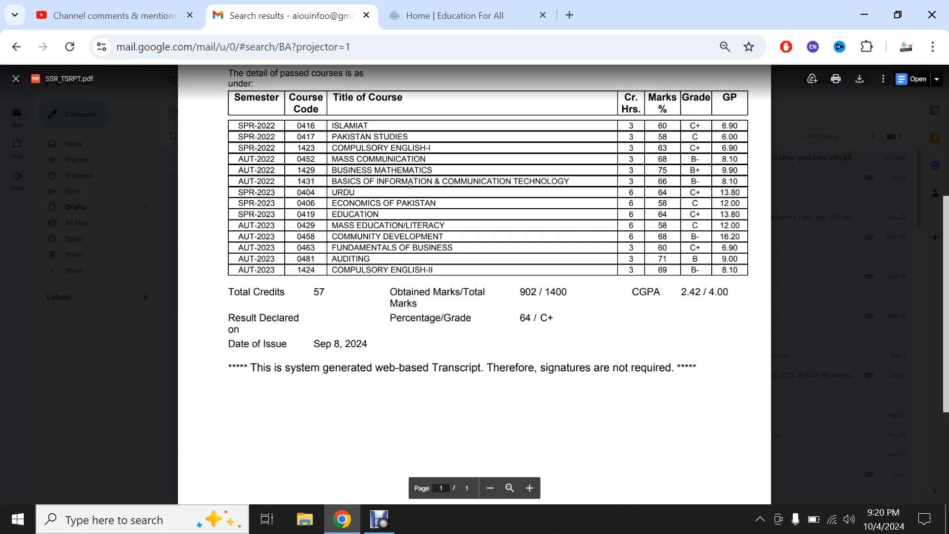
pyautogui.click(570, 15)
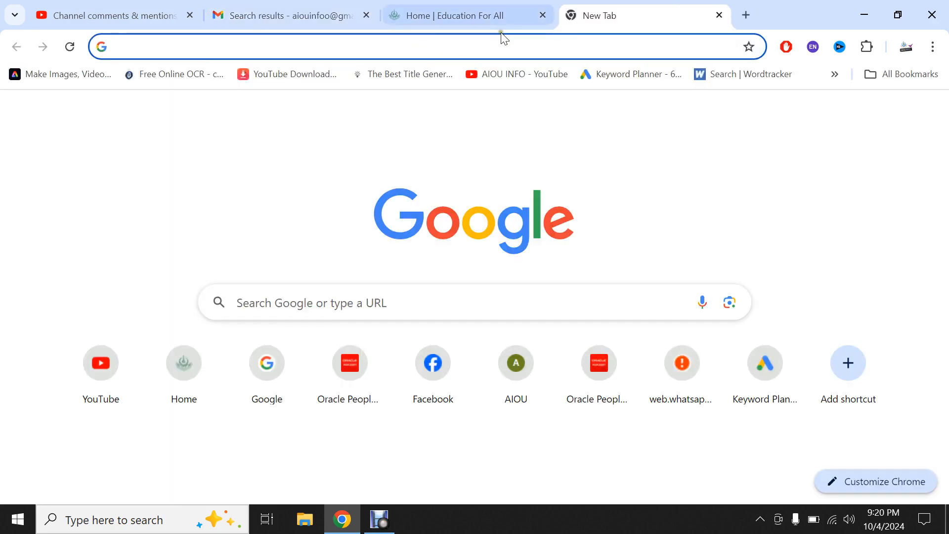
pyautogui.click(495, 75)
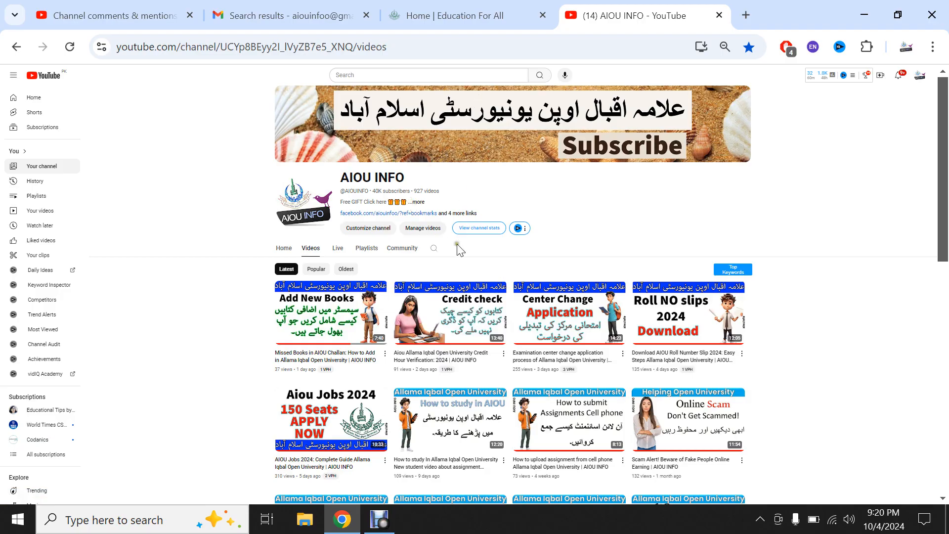
# Return to the AIOU website and open the Downloads page from Student Services
pyautogui.click(485, 6)
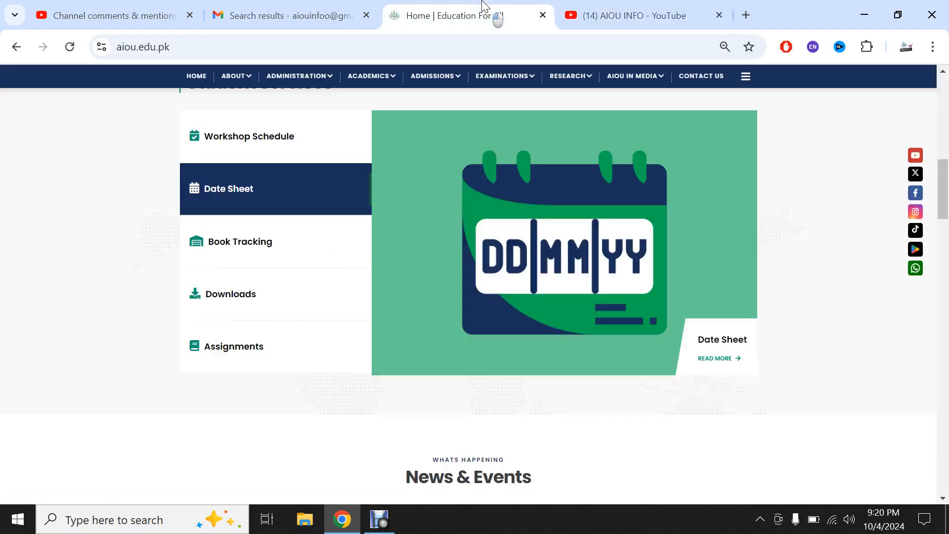
pyautogui.click(265, 296)
pyautogui.click(725, 359)
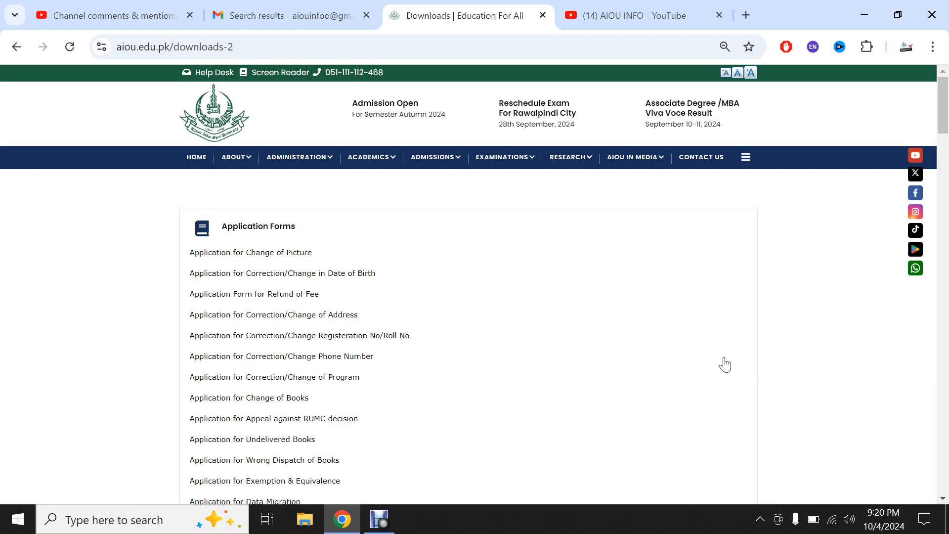
# Find the Degree Forms section on the Downloads page and open the Degree Form
pyautogui.scroll(-5, 725, 365)
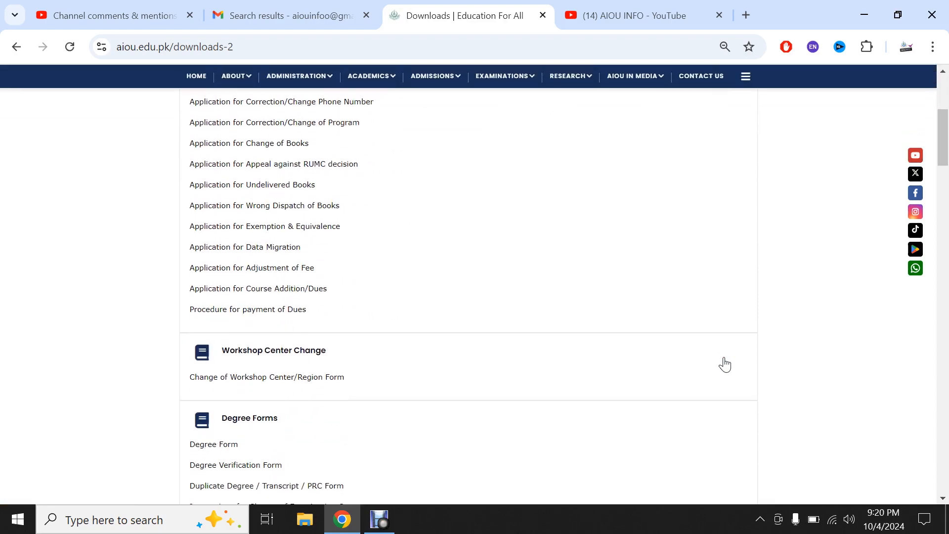
pyautogui.scroll(-6, 726, 364)
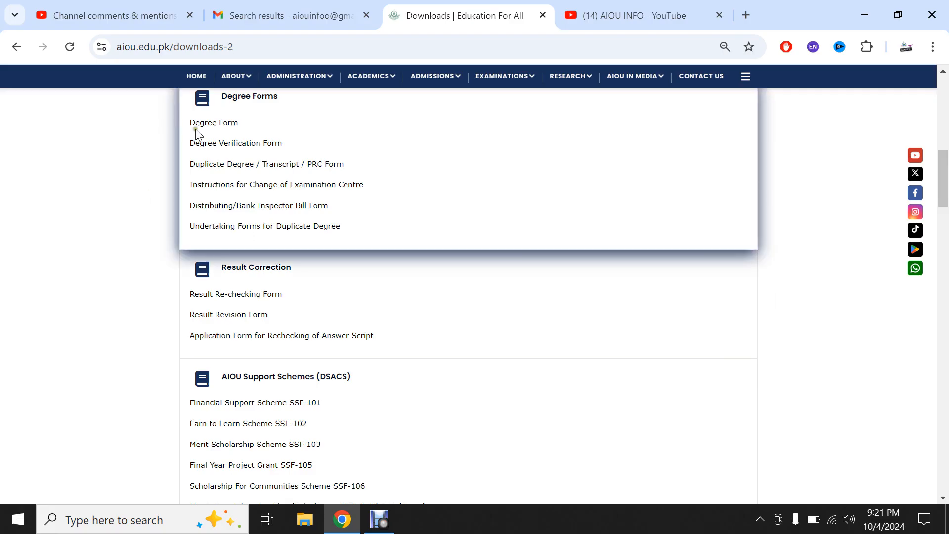
pyautogui.scroll(6, 232, 109)
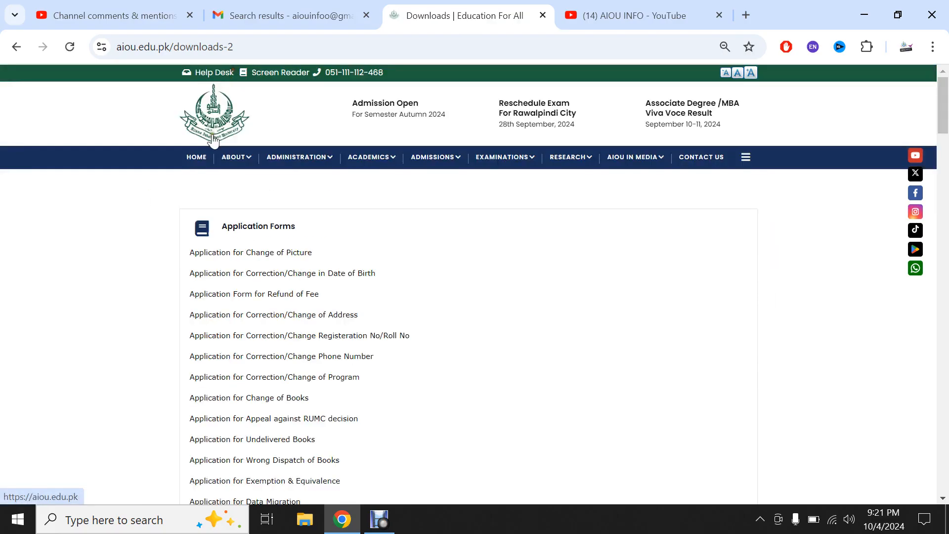
pyautogui.scroll(-8, 558, 336)
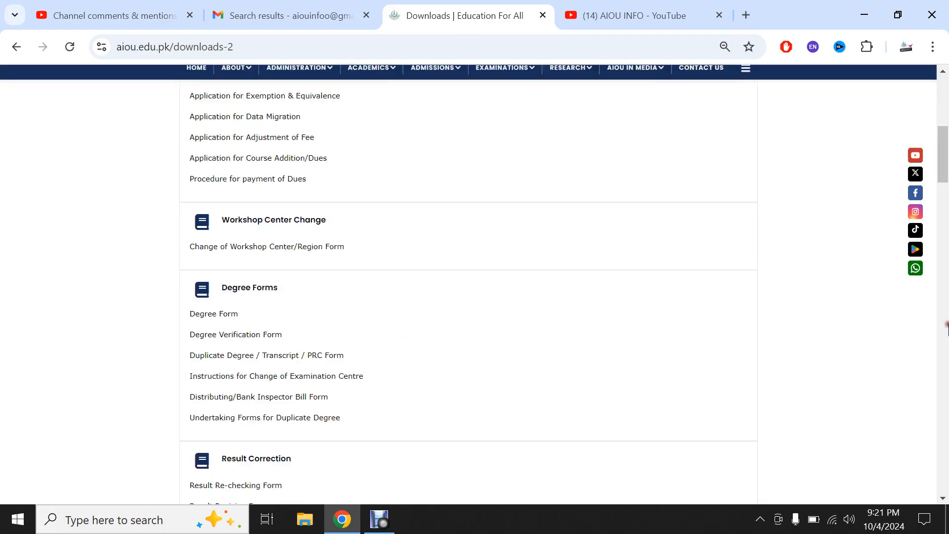
pyautogui.click(226, 314)
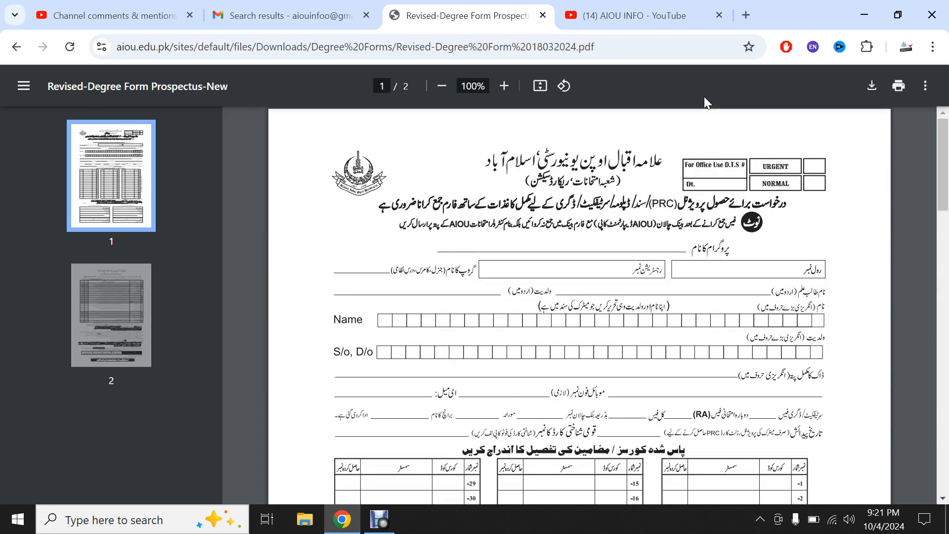
# Review the degree form's applicant fields and course table, and the fee and document requirements on page 2
pyautogui.scroll(-1, 688, 210)
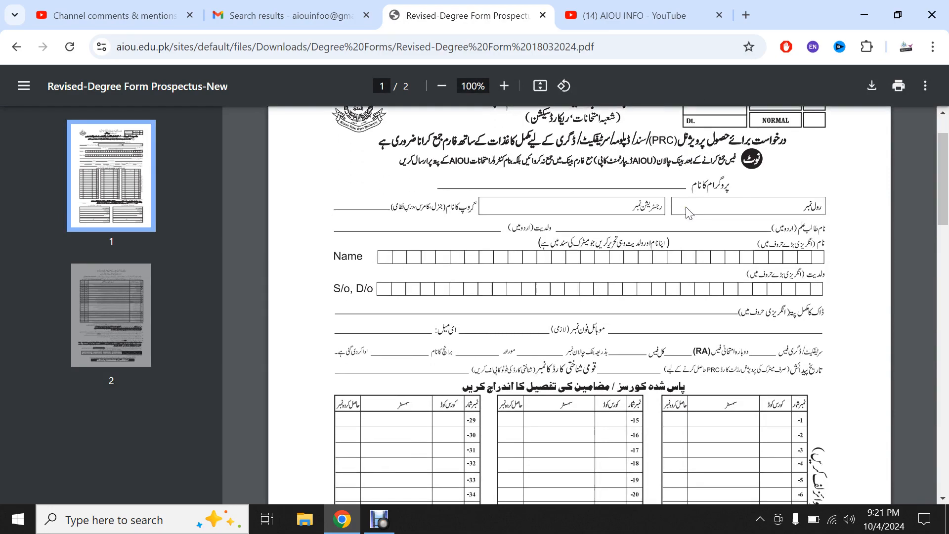
pyautogui.scroll(1, 690, 213)
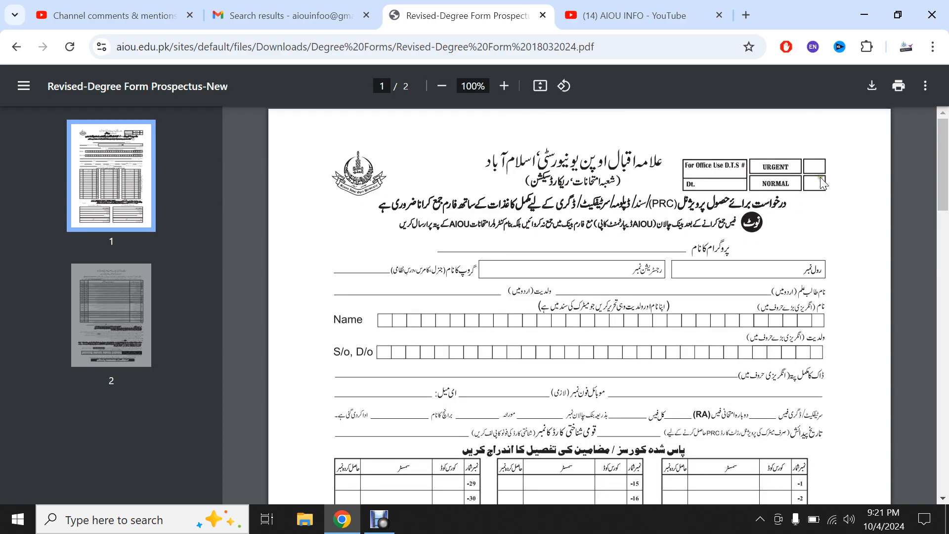
pyautogui.scroll(-2, 822, 185)
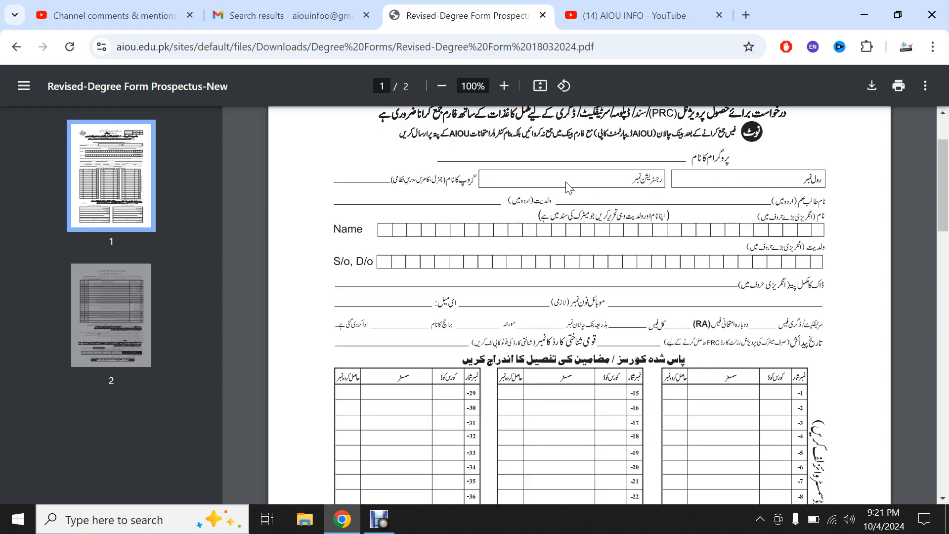
pyautogui.scroll(-1, 569, 188)
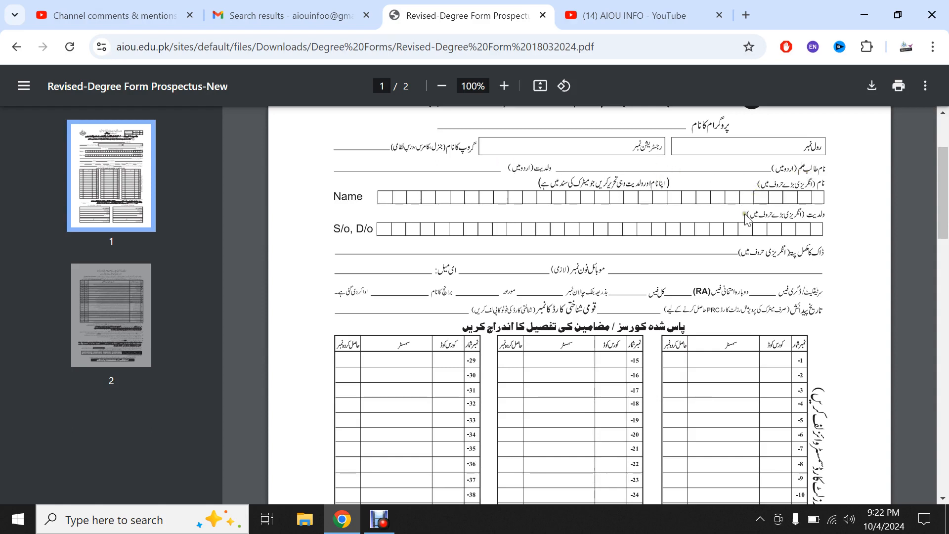
pyautogui.scroll(-1, 728, 257)
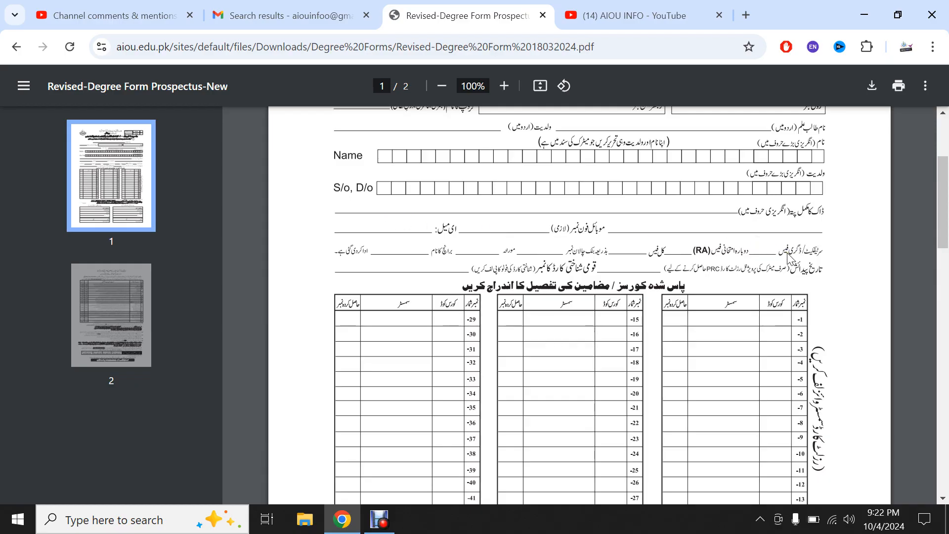
pyautogui.scroll(-15, 789, 259)
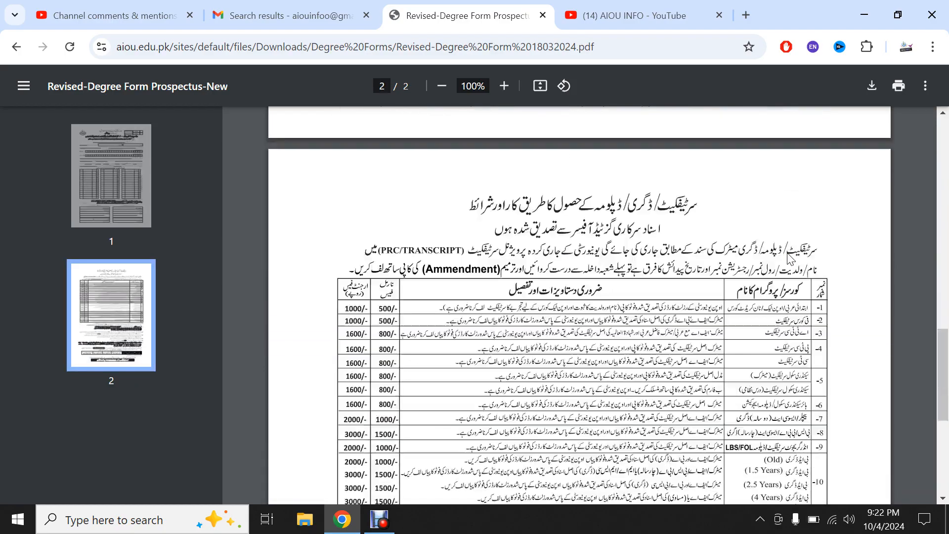
pyautogui.scroll(1, 790, 258)
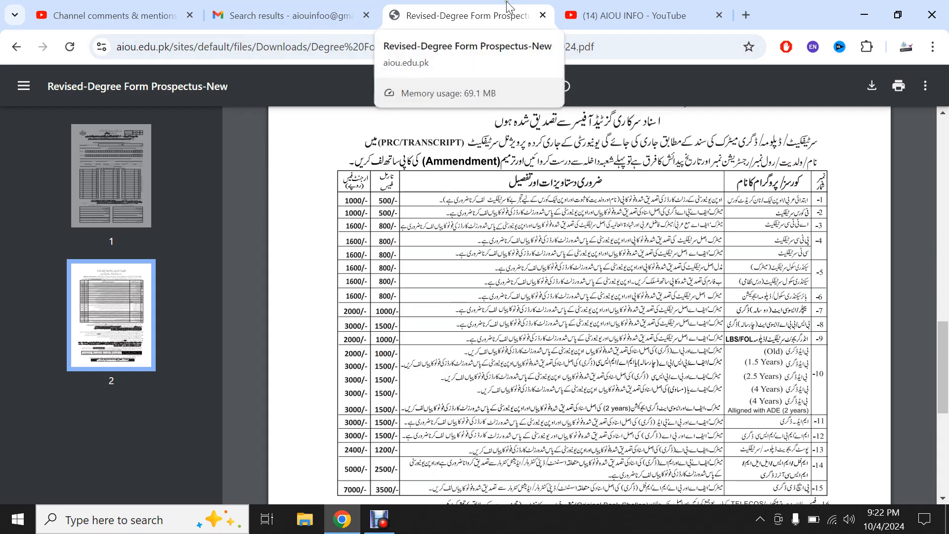
# Open the AIOU home page in a separate tab and go to its Downloads page
pyautogui.press('alt')
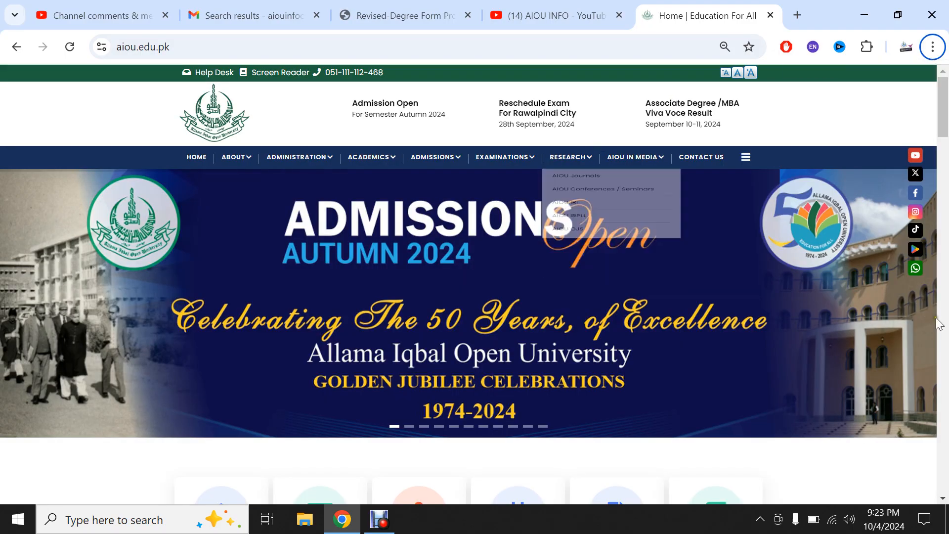
pyautogui.scroll(-6, 324, 277)
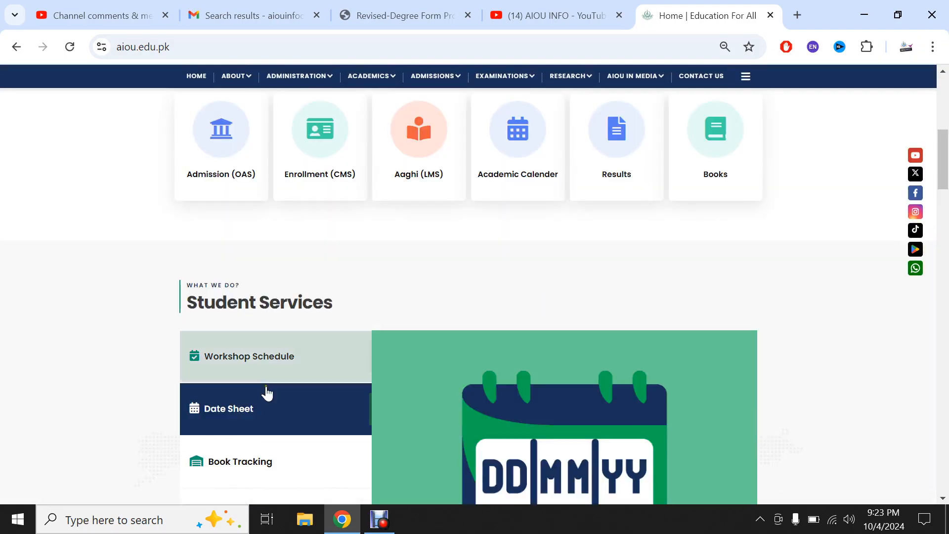
pyautogui.scroll(-5, 265, 393)
pyautogui.click(227, 269)
pyautogui.click(715, 297)
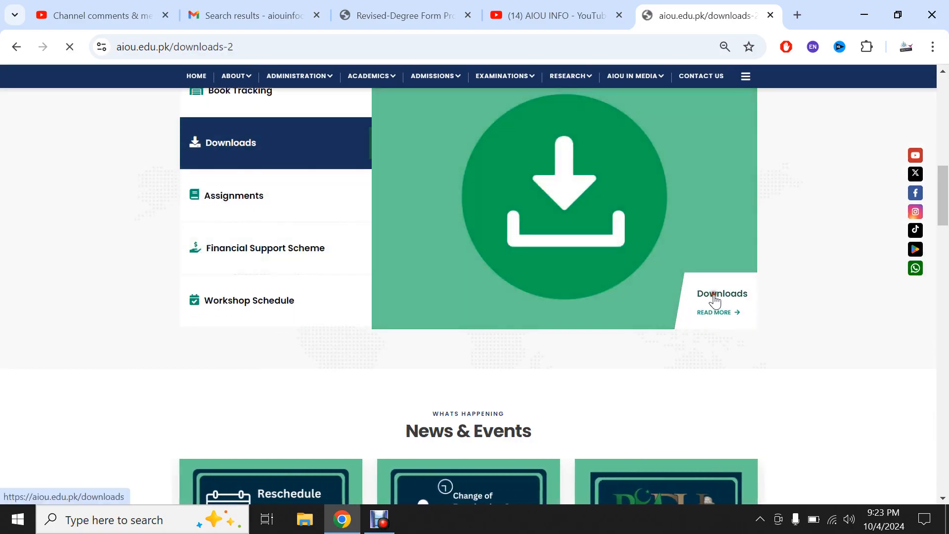
# Find the Challan Form section on the Downloads page and open the online challan form
pyautogui.scroll(-10, 614, 351)
pyautogui.scroll(-14, 616, 353)
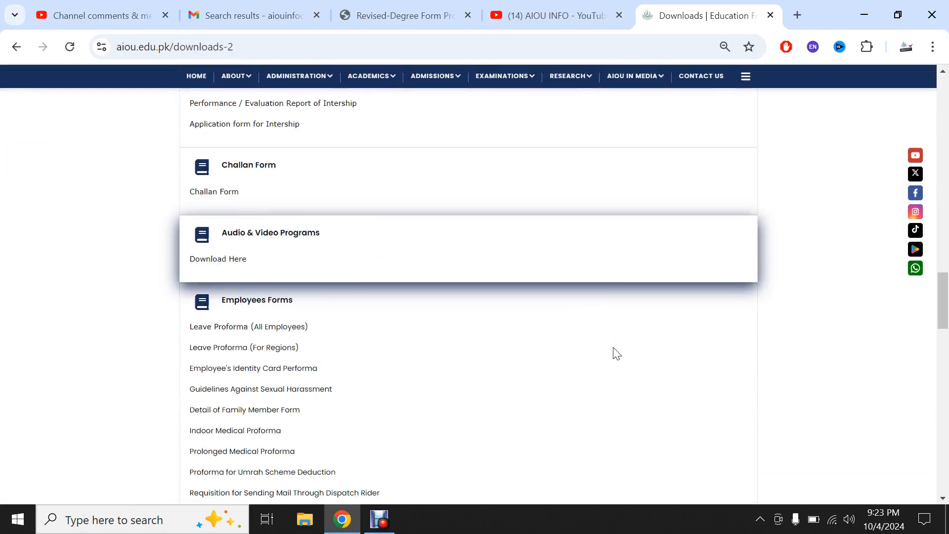
pyautogui.scroll(3, 616, 353)
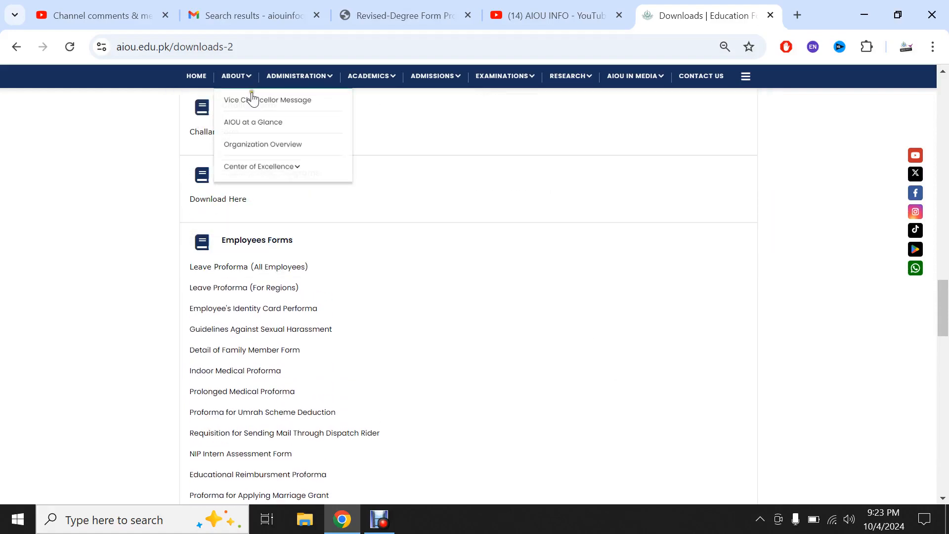
pyautogui.click(198, 132)
# Set the depositor type to Student and proceed to the student challan details
pyautogui.click(450, 128)
pyautogui.click(453, 156)
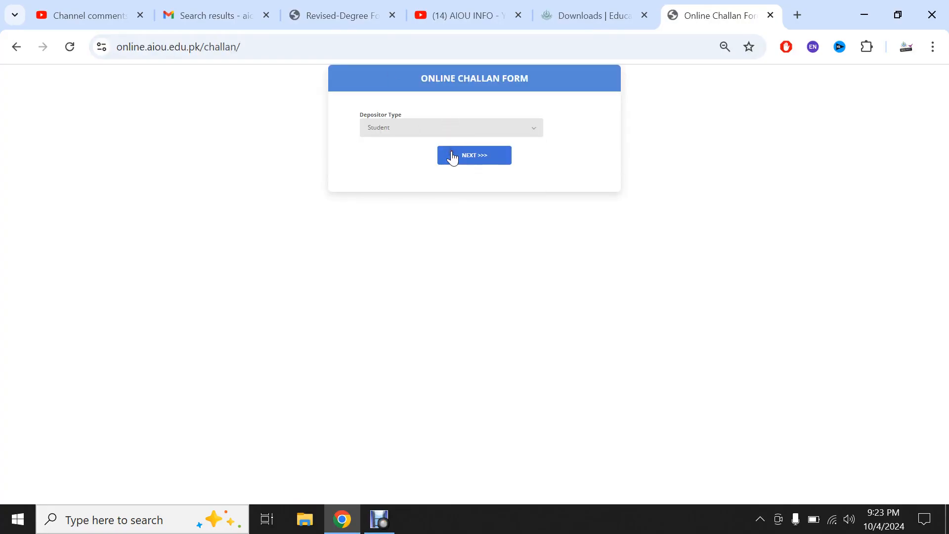
pyautogui.click(452, 156)
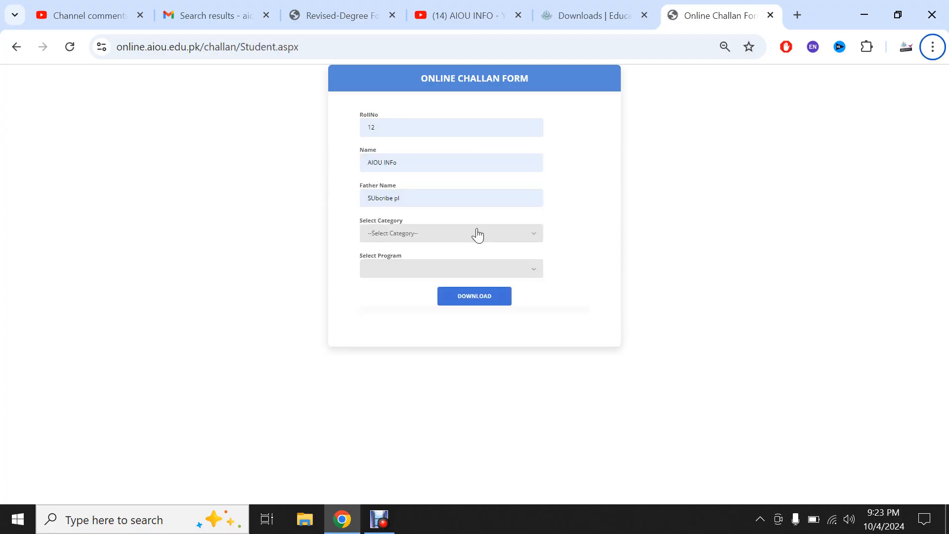
# Set the challan category to DEGREE/CERTIFICATE FEE
pyautogui.click(477, 233)
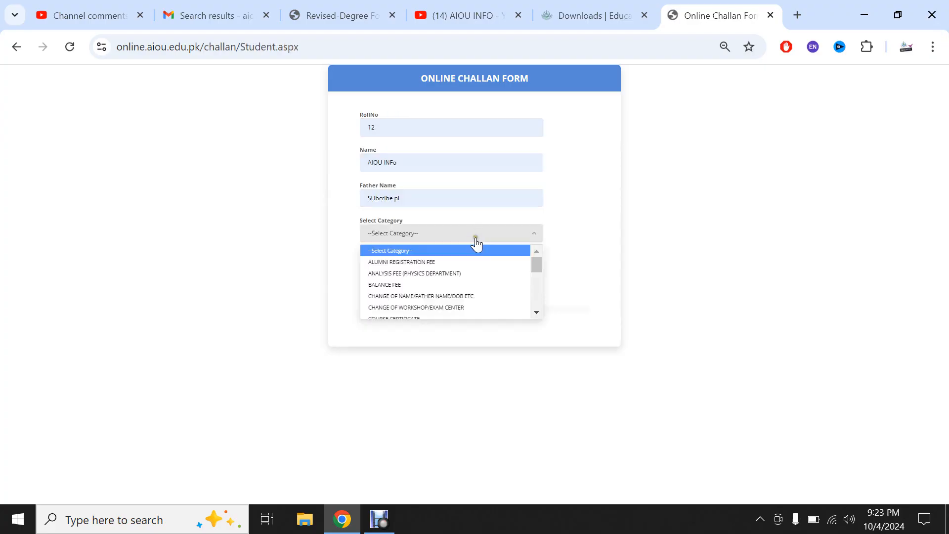
pyautogui.press('Down')
pyautogui.press('Down')
pyautogui.press('Down')
pyautogui.press('Down')
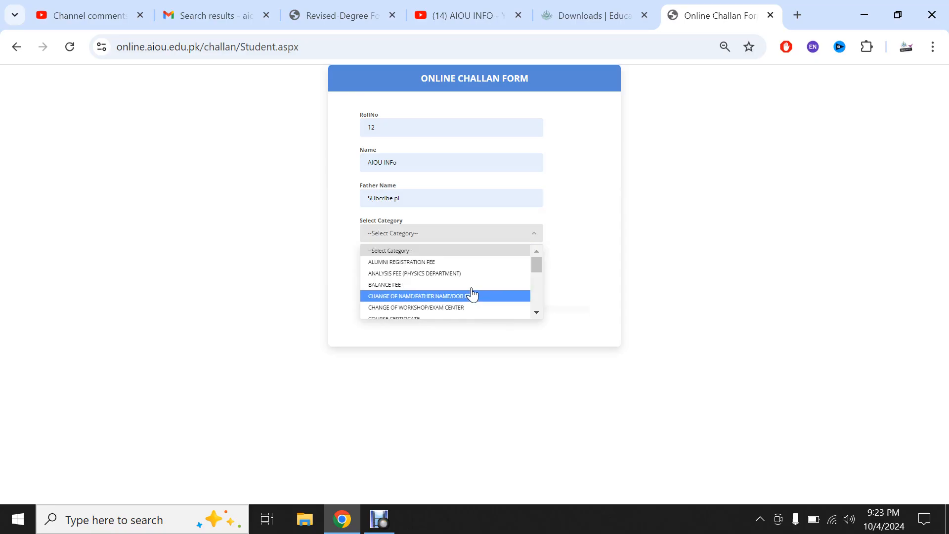
pyautogui.press('Down')
pyautogui.press('Down')
pyautogui.press('Down')
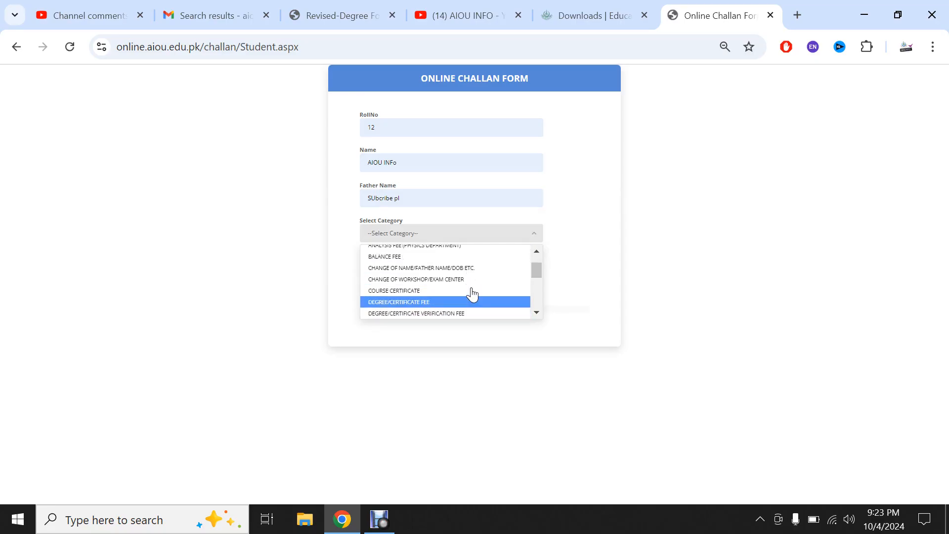
pyautogui.click(471, 300)
# Set the challan program to the BA/B.COM/BBA(OLD)/BLIS/Associate Degree 2-years option with NORMAL FEE
pyautogui.click(478, 267)
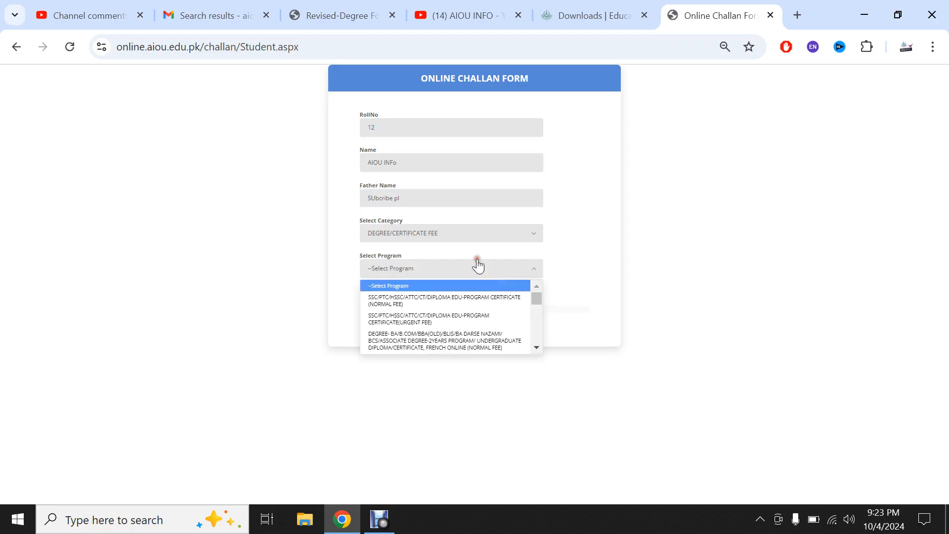
pyautogui.press('Down')
pyautogui.press('Down')
pyautogui.scroll(-1, 476, 308)
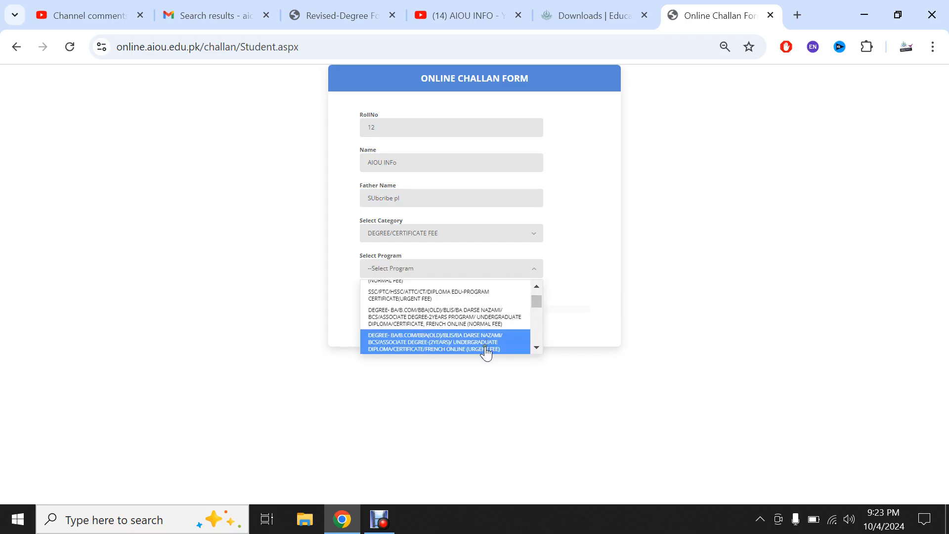
pyautogui.click(486, 323)
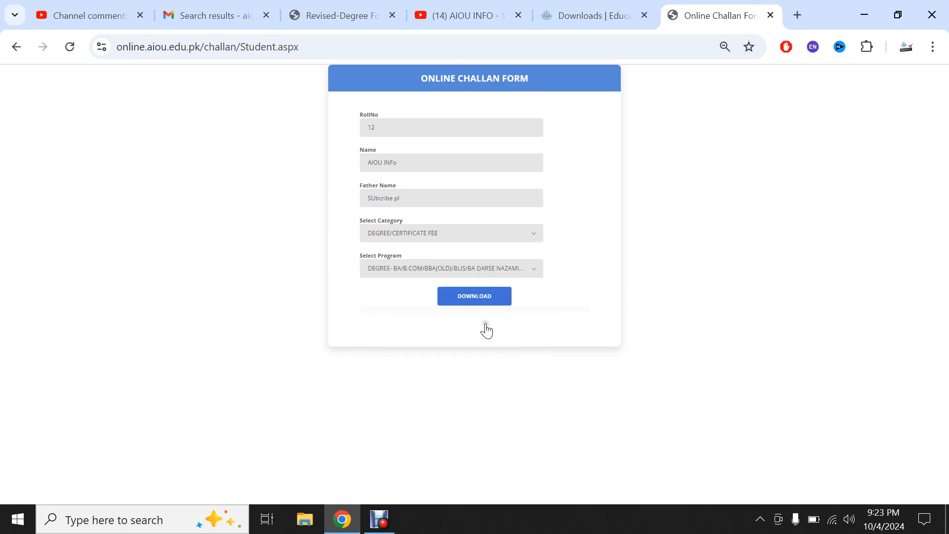
# Generate the degree fee challan and dismiss its print dialog without saving, leaving the challan page open
pyautogui.click(468, 297)
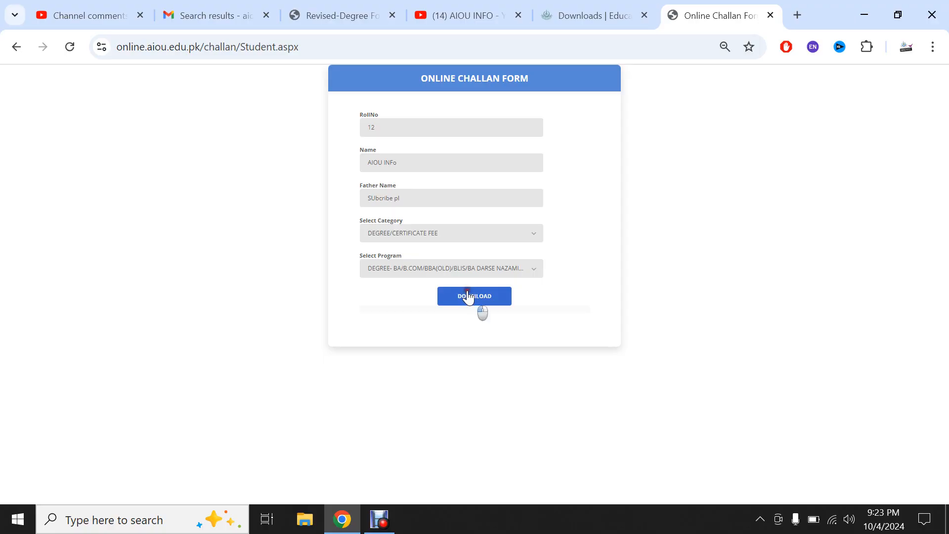
pyautogui.click(719, 14)
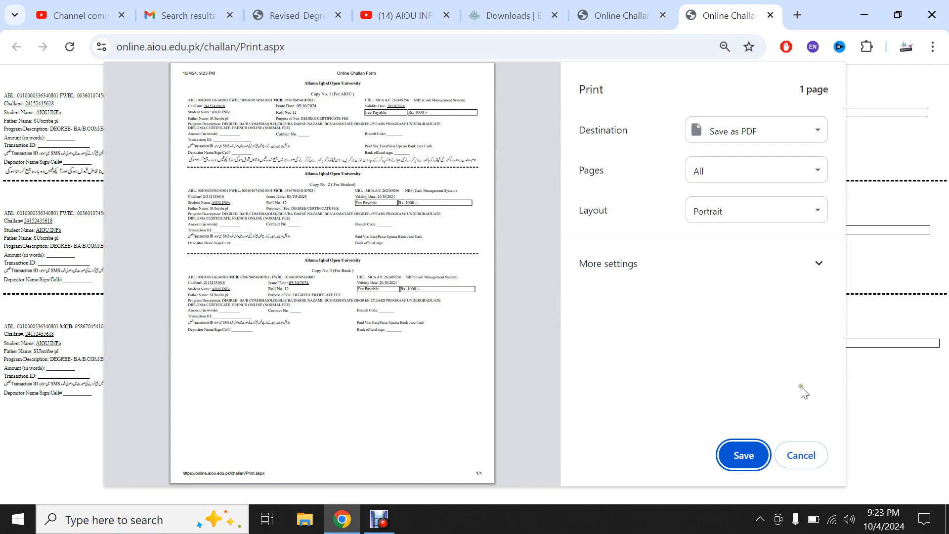
pyautogui.click(803, 454)
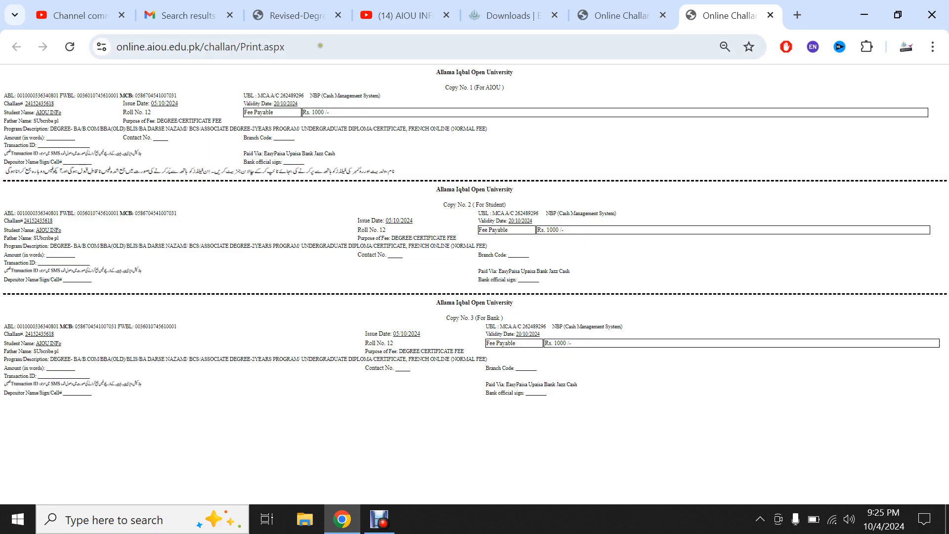
# Check the generated challan against the challan form, and return to the applicant fields on page 1 of the degree form PDF
pyautogui.click(653, 9)
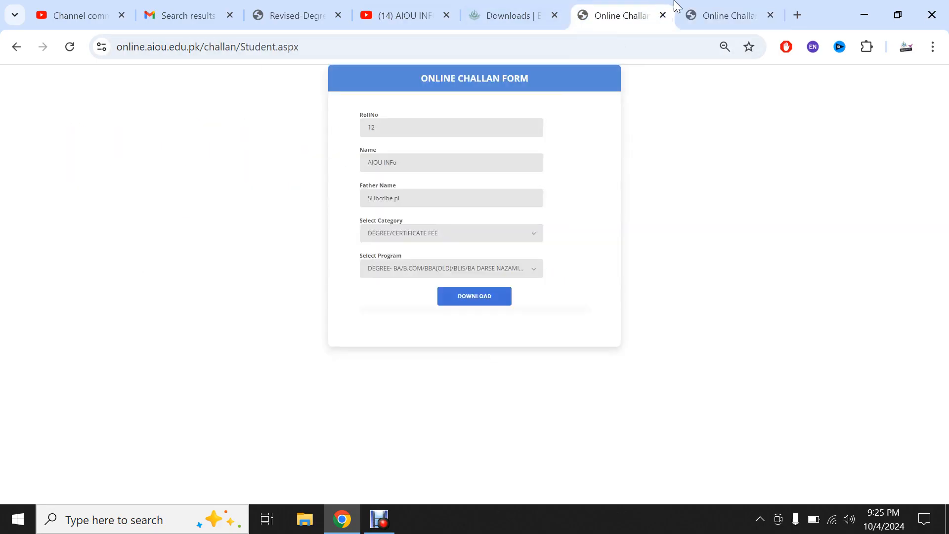
pyautogui.click(718, 5)
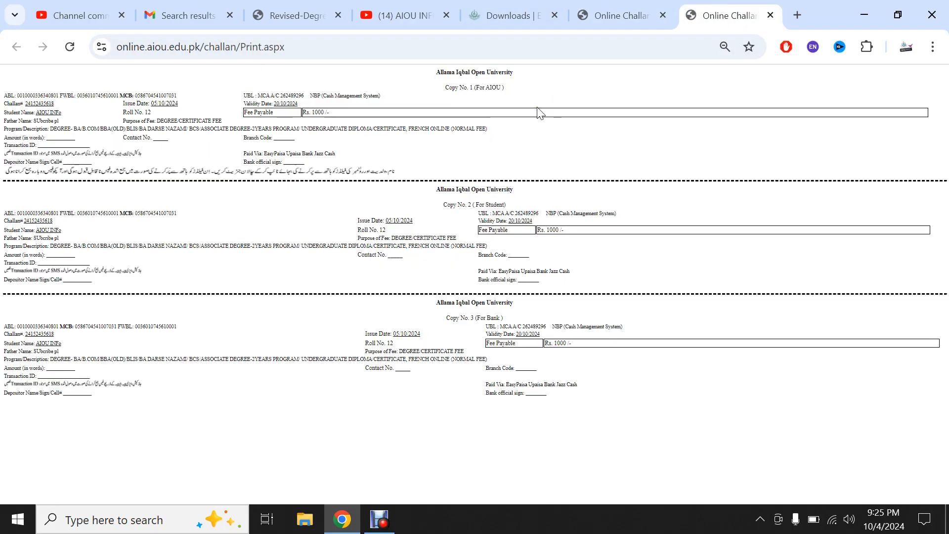
pyautogui.click(614, 15)
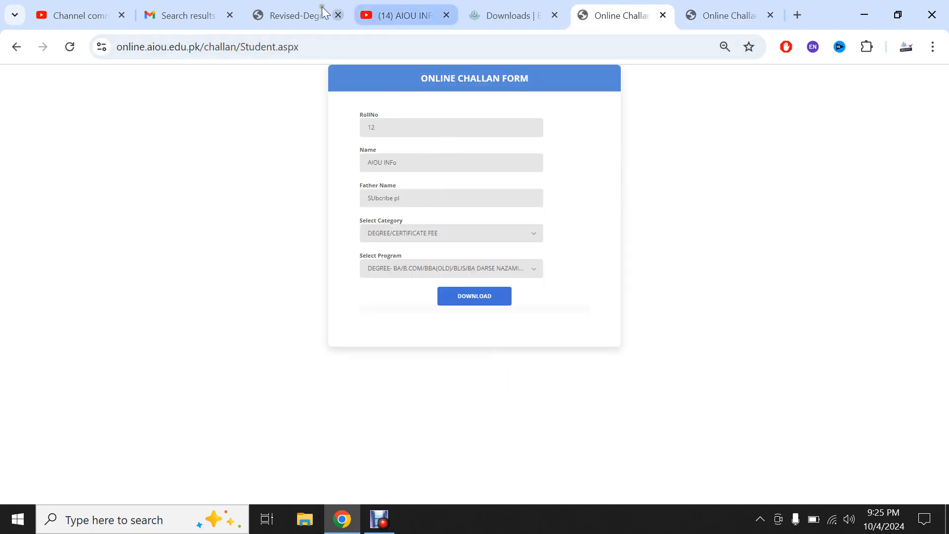
pyautogui.click(297, 7)
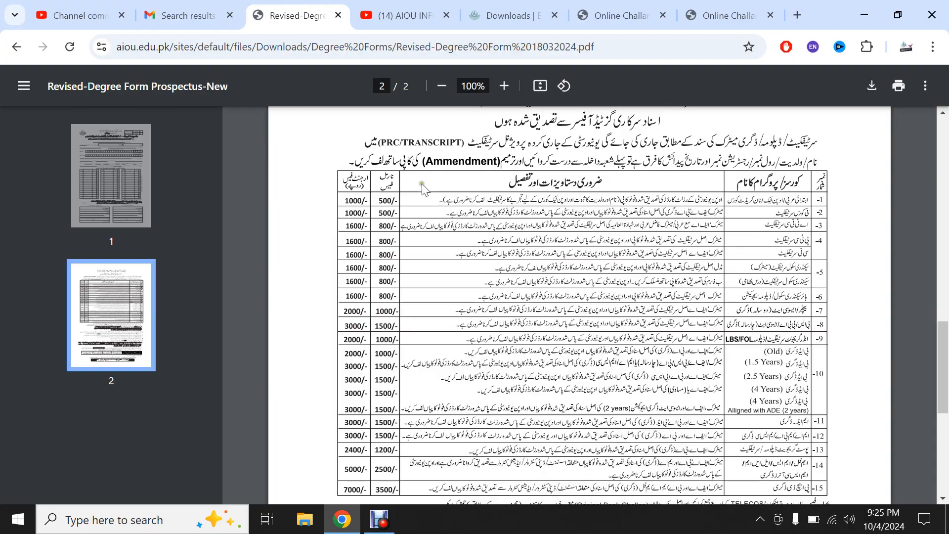
pyautogui.scroll(15, 448, 367)
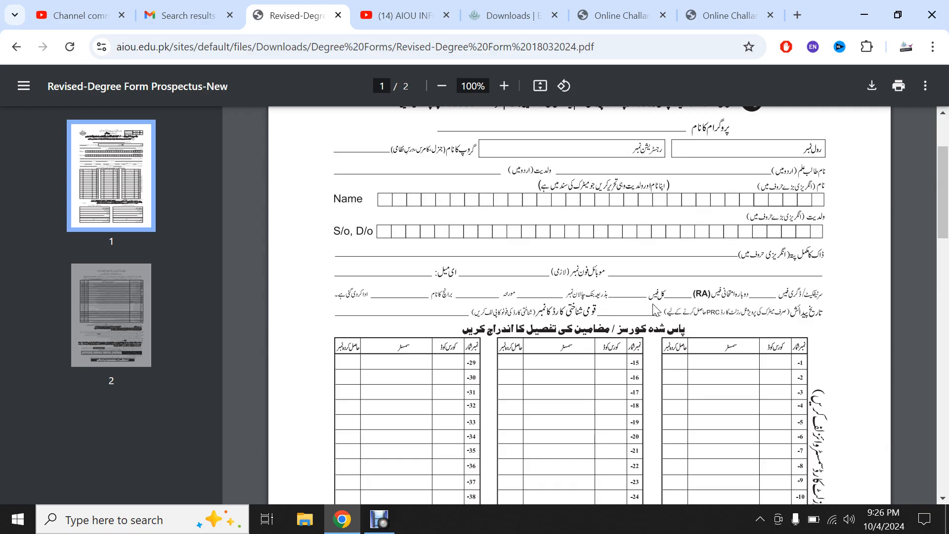
# Return to the online challan form, browse the fee categories and set the category to REAPPEAR EXAM FEE
pyautogui.click(617, 14)
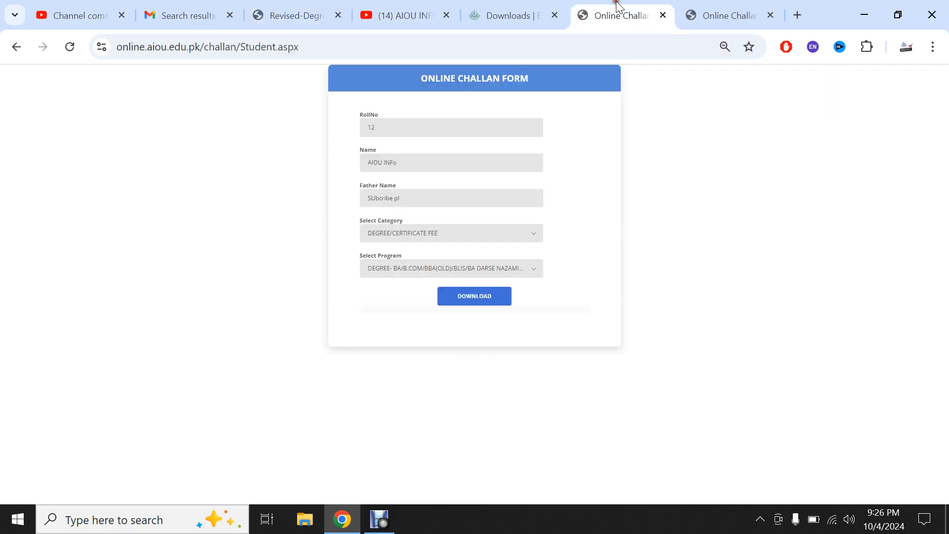
pyautogui.click(416, 239)
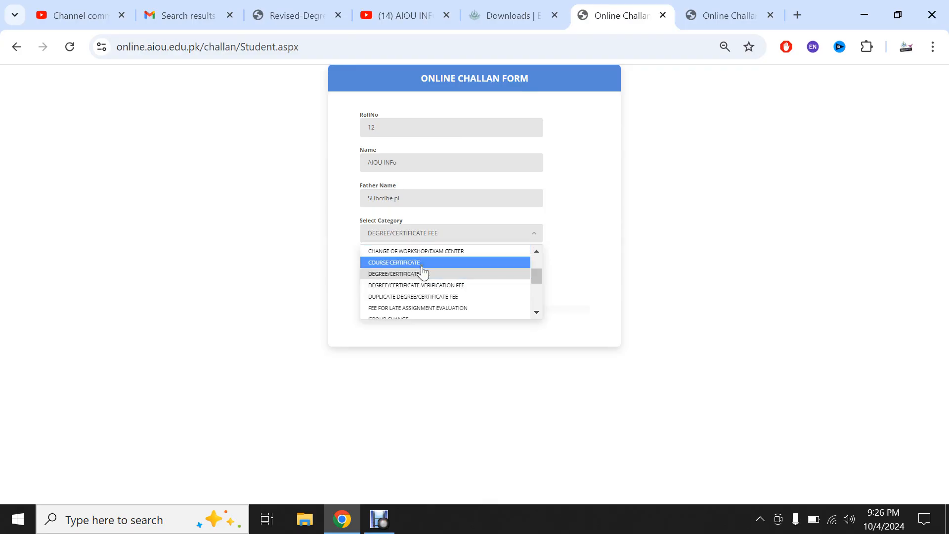
pyautogui.press('Up')
pyautogui.press('Up')
pyautogui.press('Up')
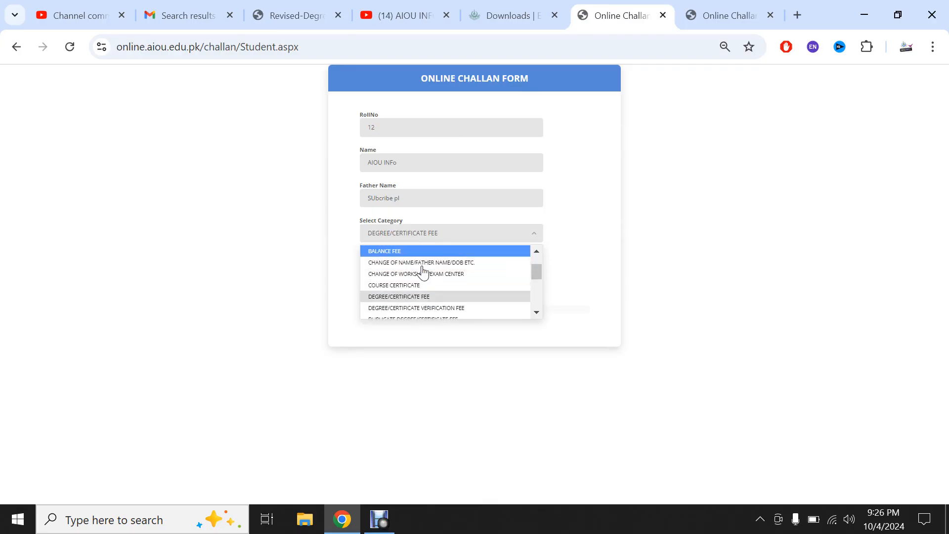
pyautogui.press('Up')
pyautogui.press('Up')
pyautogui.press('Down')
pyautogui.press('Down')
pyautogui.press('Down')
pyautogui.press('Down')
pyautogui.press('Down')
pyautogui.press('Up')
pyautogui.press('Down')
pyautogui.press('Down')
pyautogui.press('Down')
pyautogui.press('Down')
pyautogui.press('Down')
pyautogui.press('Down')
pyautogui.press('Down')
pyautogui.press('Down')
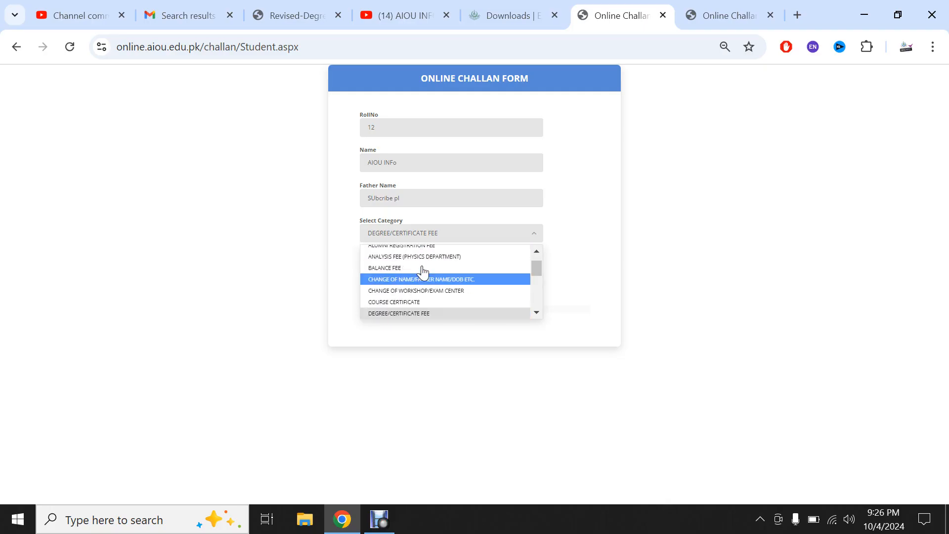
pyautogui.press('Down')
pyautogui.press('Down')
pyautogui.press('Down')
pyautogui.press('Down')
pyautogui.press('Down')
pyautogui.press('Down')
pyautogui.press('Down')
pyautogui.press('Down')
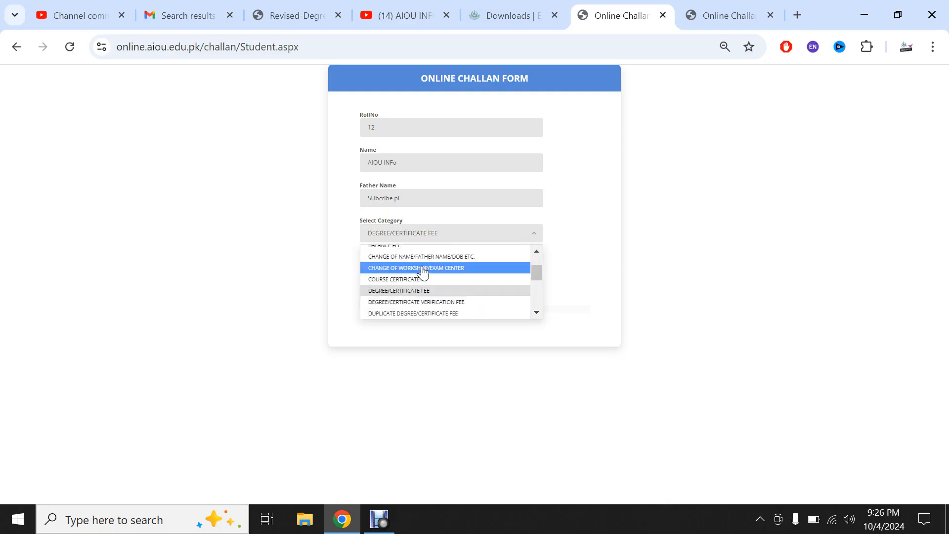
pyautogui.press('Up')
pyautogui.press('Up')
pyautogui.press('Up')
pyautogui.press('Down')
pyautogui.press('Down')
pyautogui.press('Down')
pyautogui.press('Down')
pyautogui.press('Up')
pyautogui.press('Up')
pyautogui.press('Up')
pyautogui.press('Down')
pyautogui.press('Down')
pyautogui.press('Down')
pyautogui.press('Down')
pyautogui.press('Down')
pyautogui.press('Down')
pyautogui.press('Down')
pyautogui.press('Down')
pyautogui.press('Down')
pyautogui.press('Down')
pyautogui.press('Down')
pyautogui.press('Down')
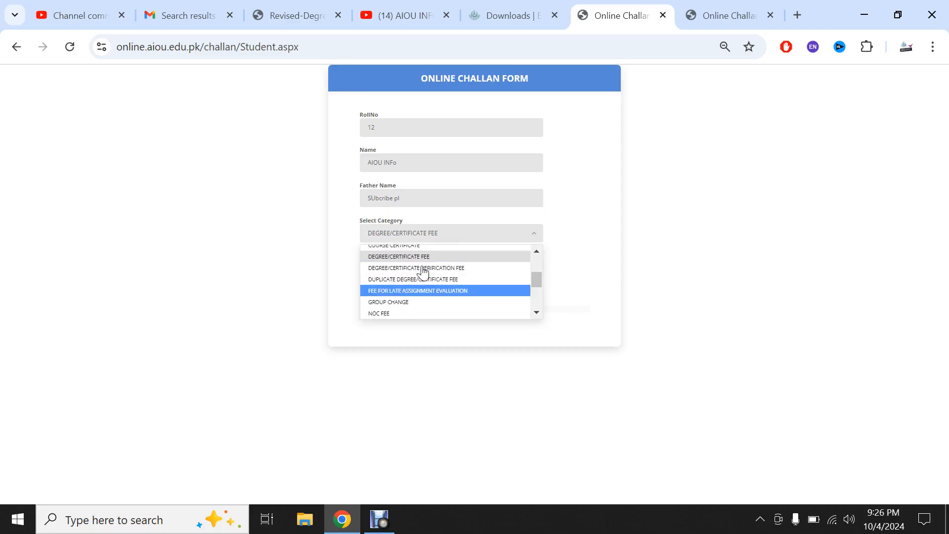
pyautogui.press('Down')
pyautogui.press('Down')
pyautogui.press('Down')
pyautogui.press('Down')
pyautogui.press('Down')
pyautogui.press('Down')
pyautogui.press('Down')
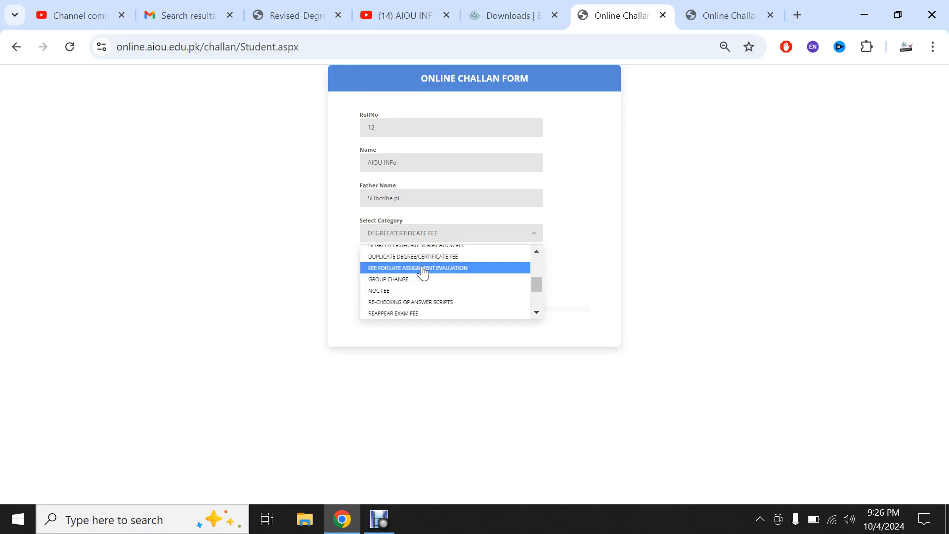
pyautogui.click(429, 314)
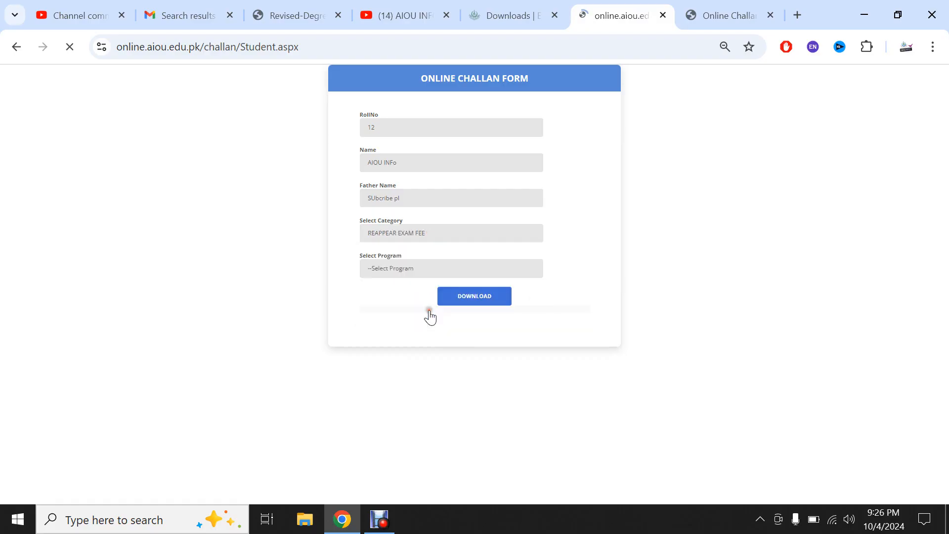
# Set the reappear challan's program to BACHELOR / ASSOCIATE DEGREE (2 YEARS) and place the cursor in the No. of Reappear field
pyautogui.click(418, 275)
pyautogui.press('Down')
pyautogui.press('Down')
pyautogui.press('Down')
pyautogui.press('Down')
pyautogui.press('Down')
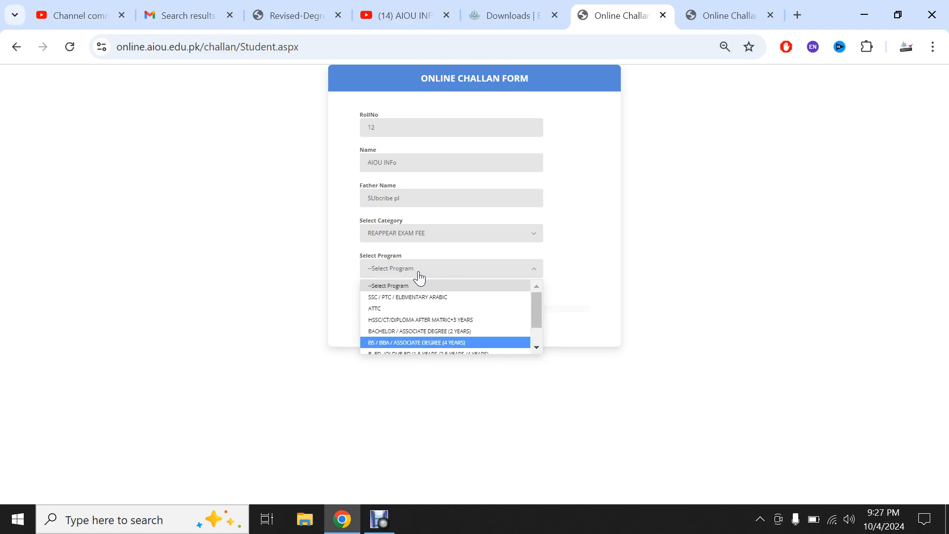
pyautogui.press('Up')
pyautogui.press('Return')
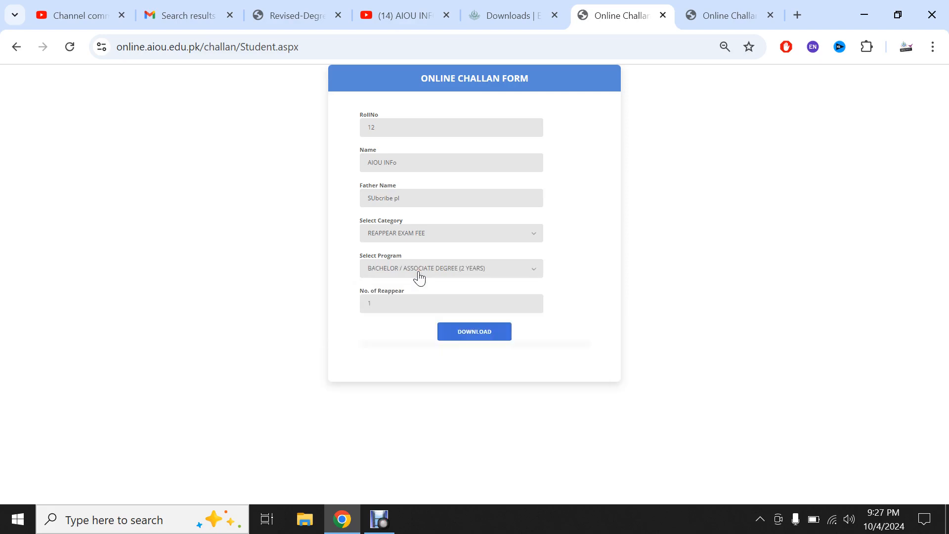
pyautogui.click(424, 298)
# Go back to the degree form PDF and review page 1 from the applicant fields to the passed-courses table
pyautogui.click(429, 6)
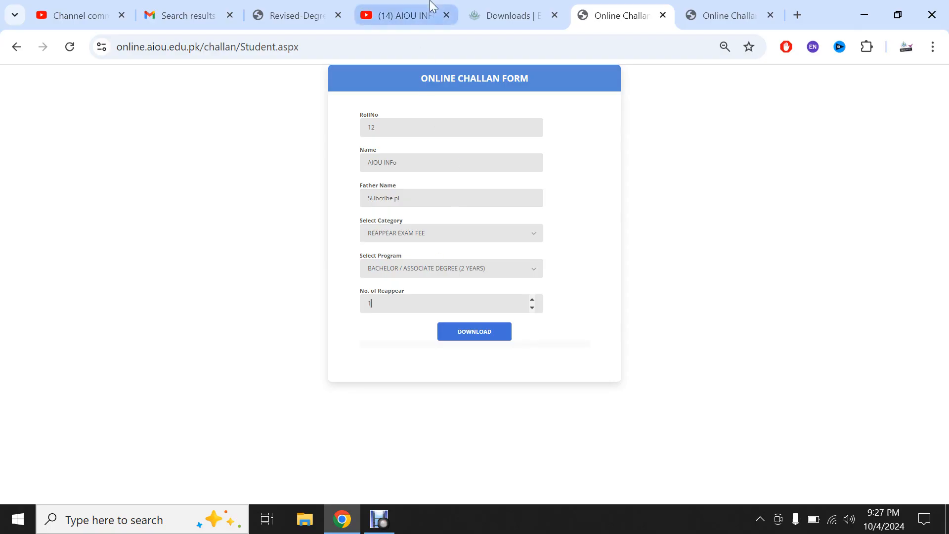
pyautogui.click(491, 14)
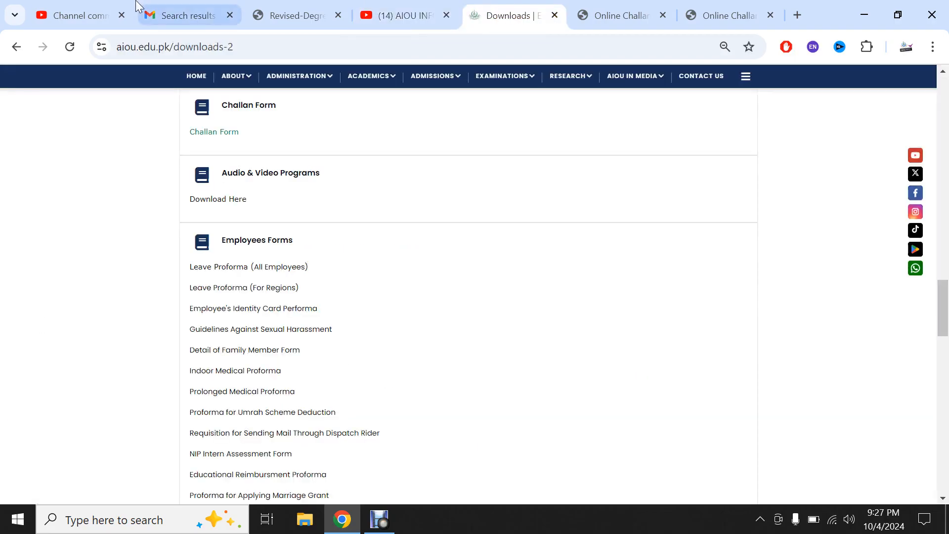
pyautogui.click(290, 12)
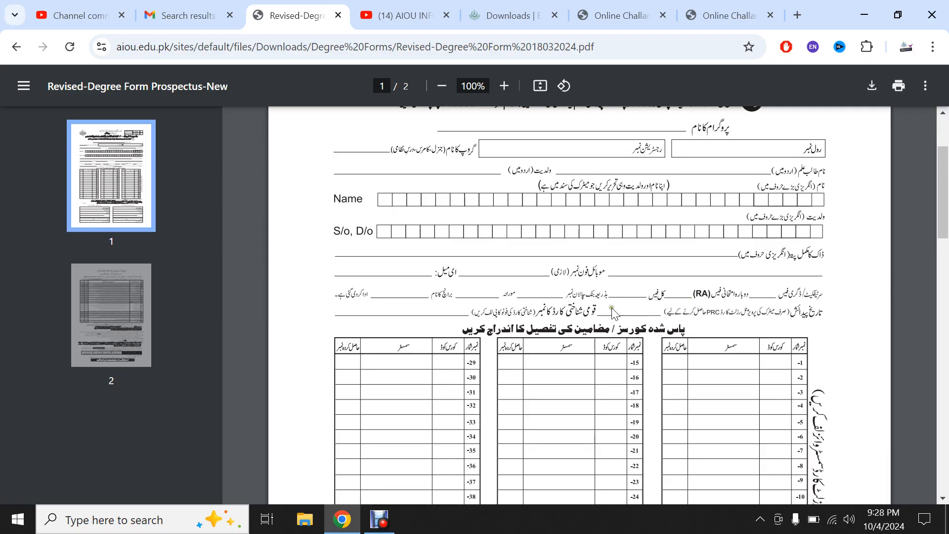
pyautogui.scroll(-5, 506, 310)
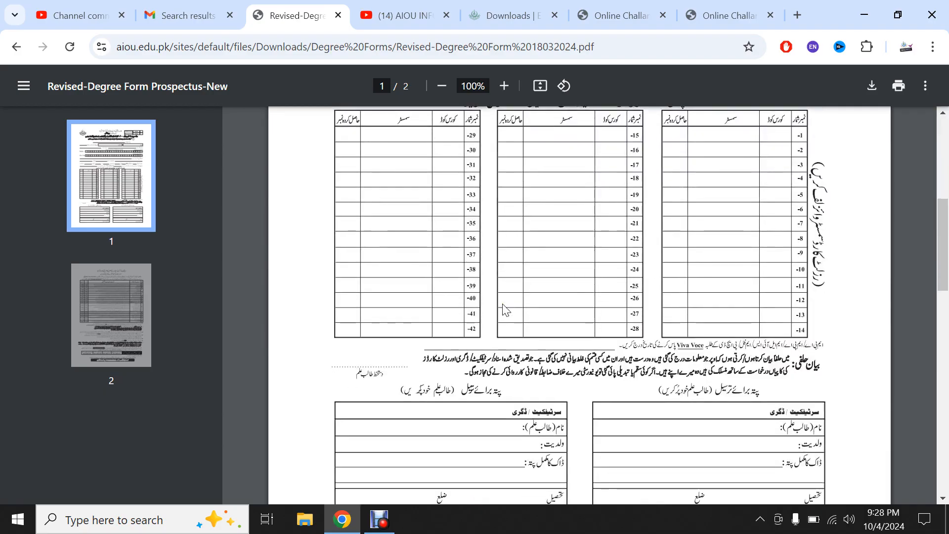
pyautogui.scroll(-1, 505, 309)
pyautogui.scroll(2, 505, 309)
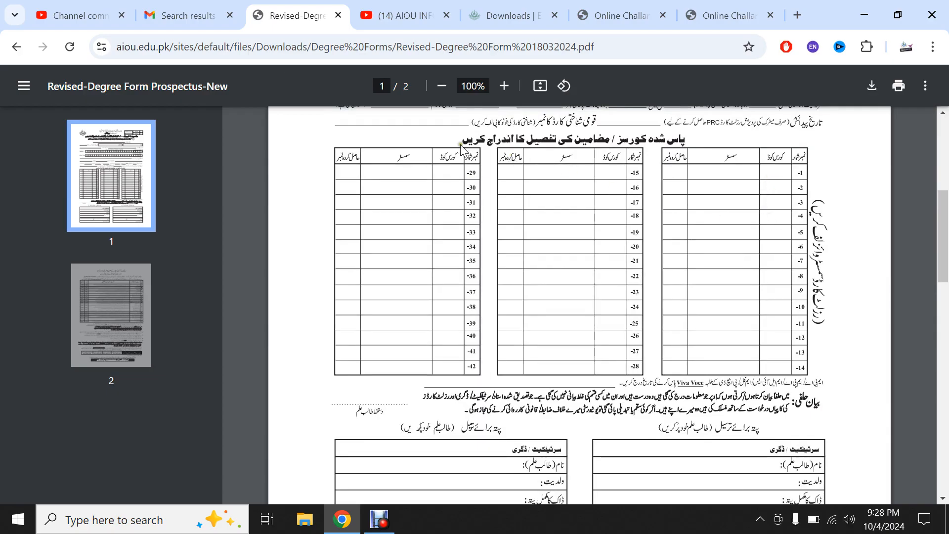
# Compare the passed courses in the transcript PDF open in Gmail with the degree form's course table
pyautogui.click(200, 7)
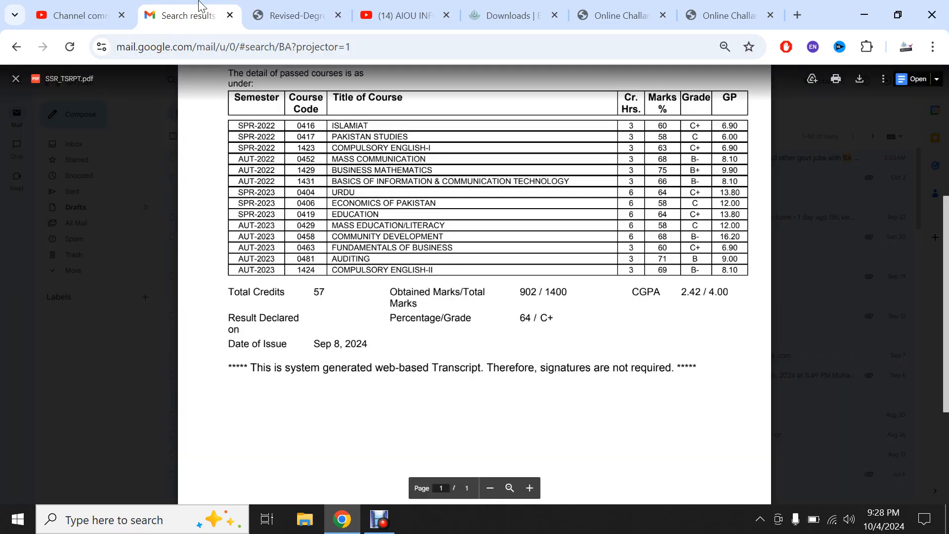
pyautogui.click(374, 7)
pyautogui.click(299, 15)
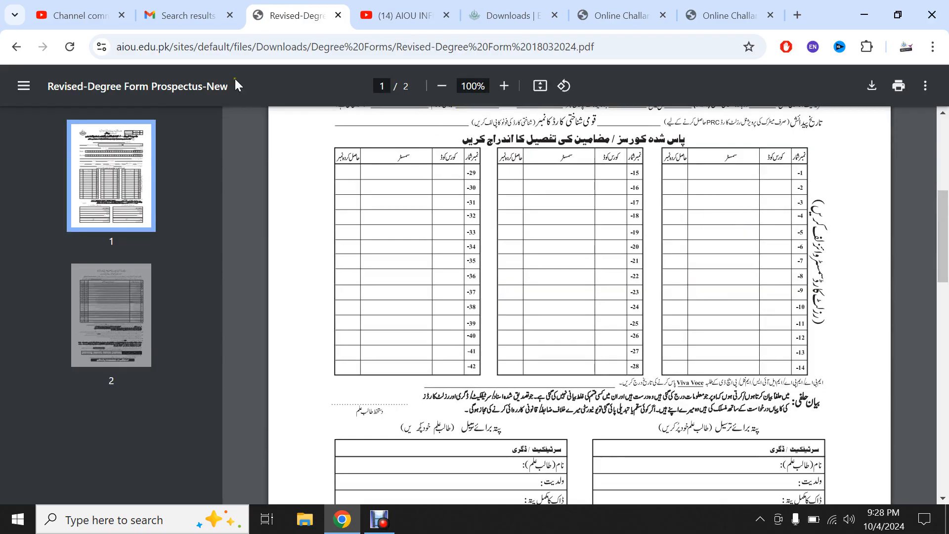
pyautogui.click(193, 24)
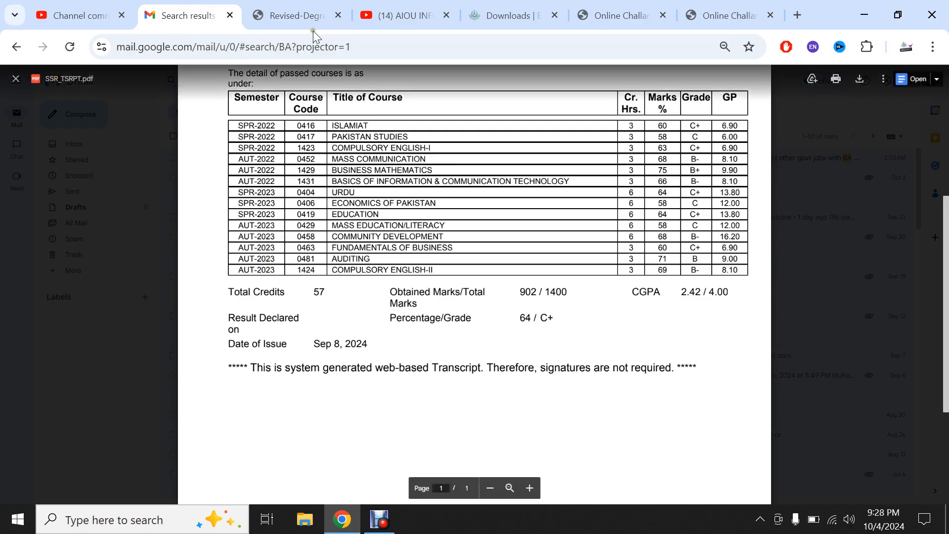
pyautogui.click(321, 10)
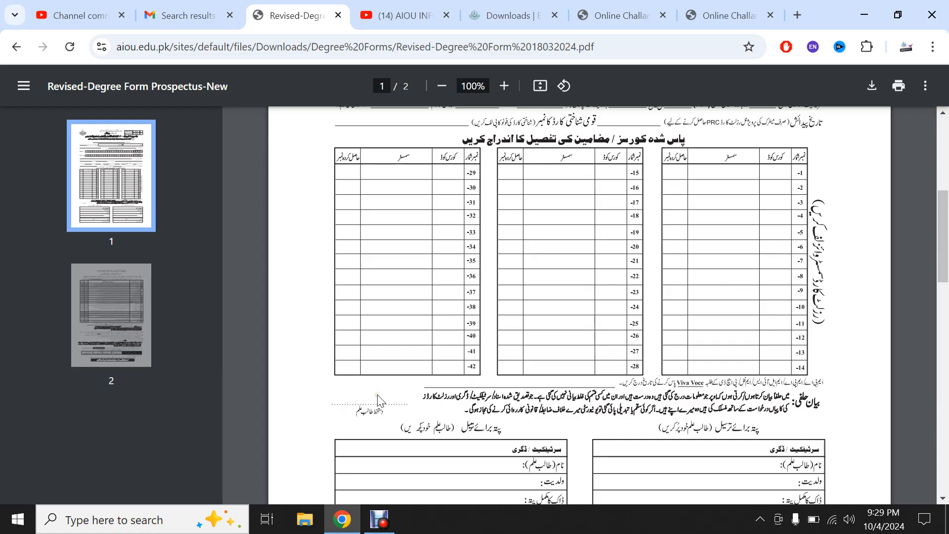
# Review the degree form's declaration and postal address boxes, and the start of the fee and document requirements on page 2
pyautogui.scroll(-3, 379, 400)
pyautogui.scroll(-1, 379, 399)
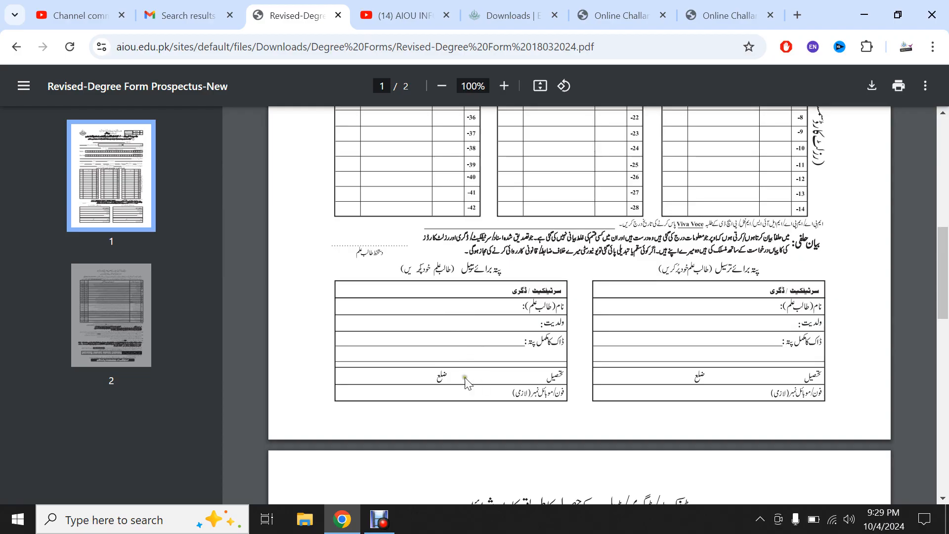
pyautogui.scroll(-5, 437, 408)
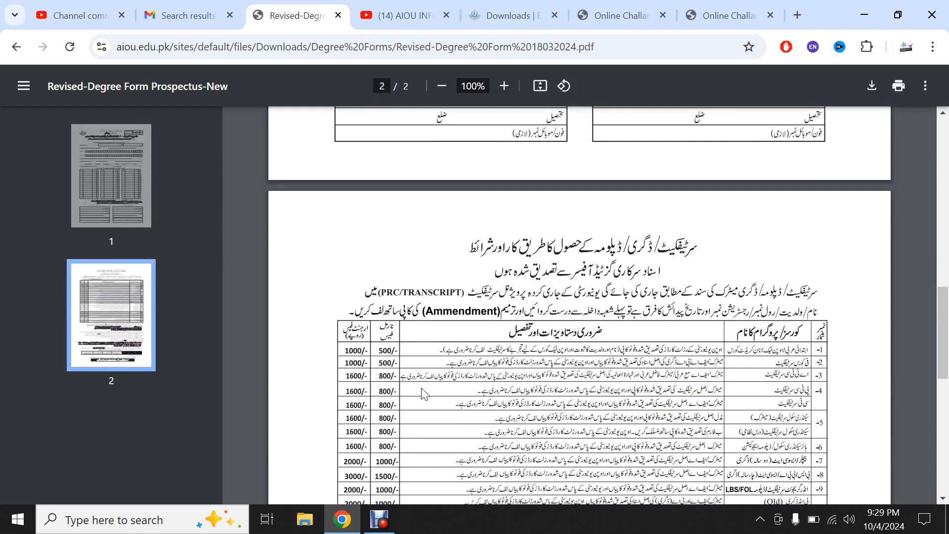
# Review page 2 of the degree form PDF, from the fee table to the numbered instructions, contact numbers and submission address
pyautogui.scroll(-8, 423, 394)
pyautogui.scroll(7, 424, 394)
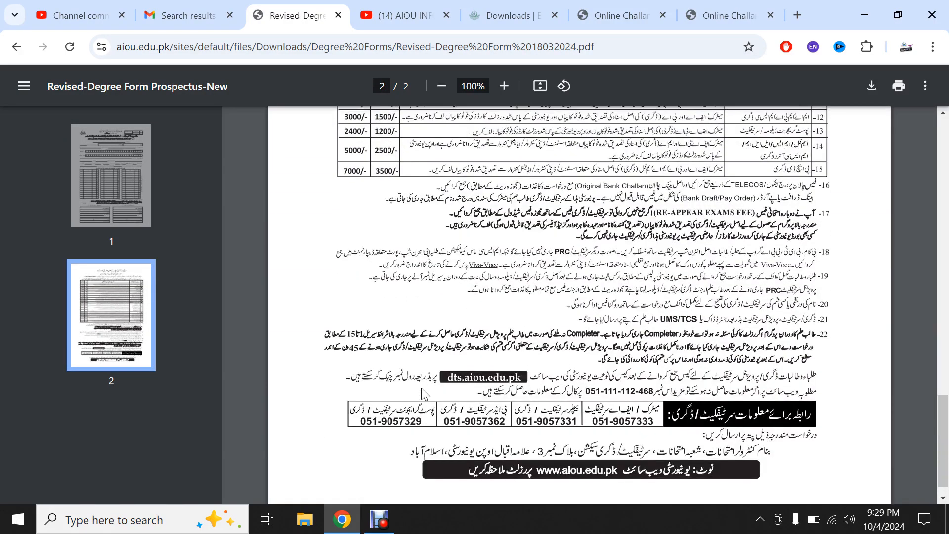
pyautogui.scroll(7, 423, 394)
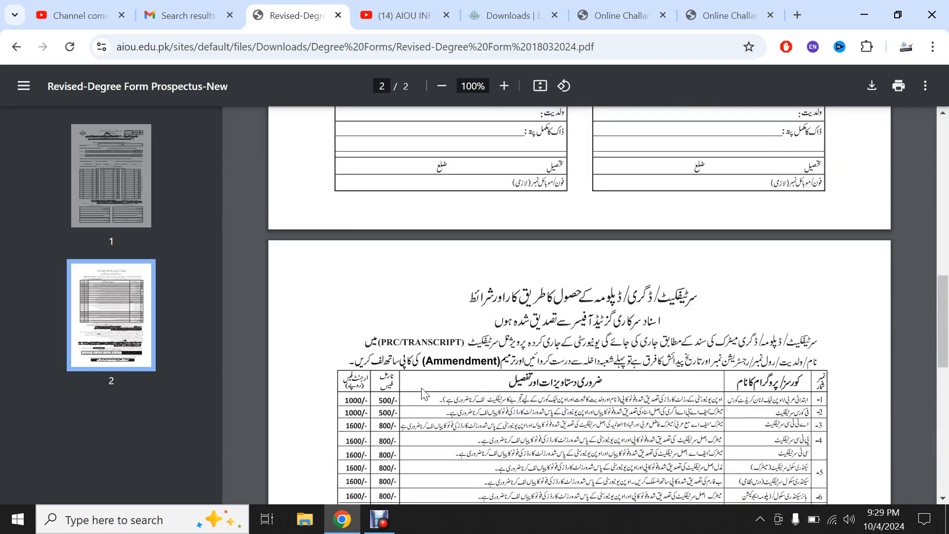
pyautogui.scroll(-12, 422, 393)
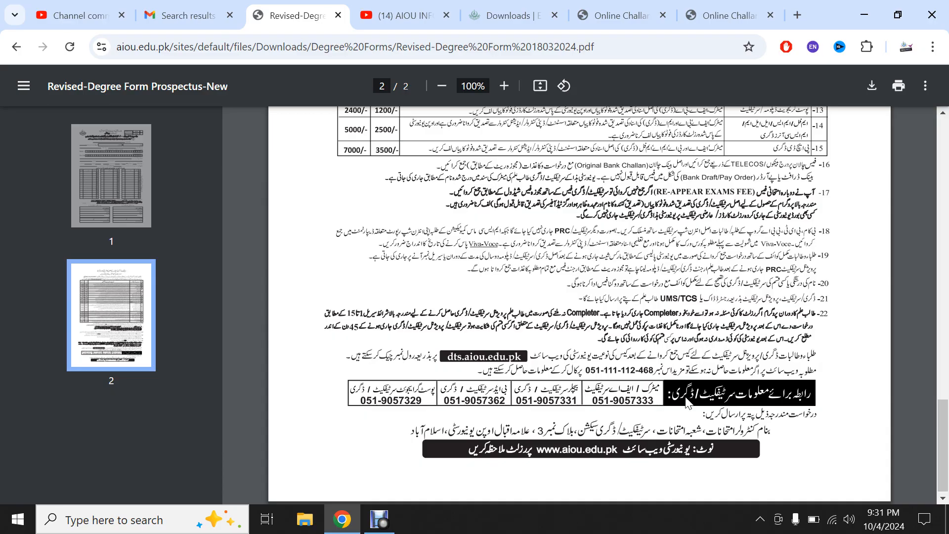
# Switch to YouTube Studio and read the most recent unanswered comments on the channel's admission, center change and roll number slip videos
pyautogui.click(66, 7)
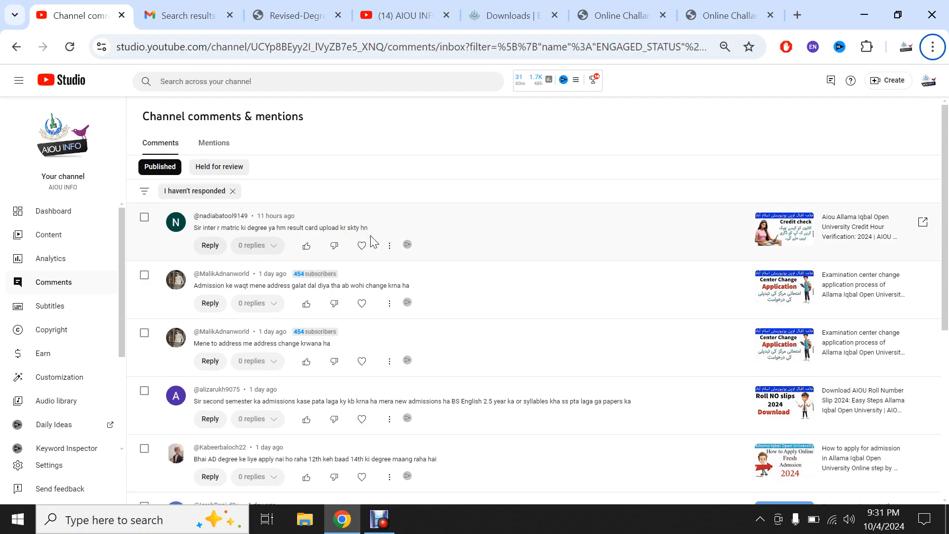
pyautogui.scroll(-2, 373, 242)
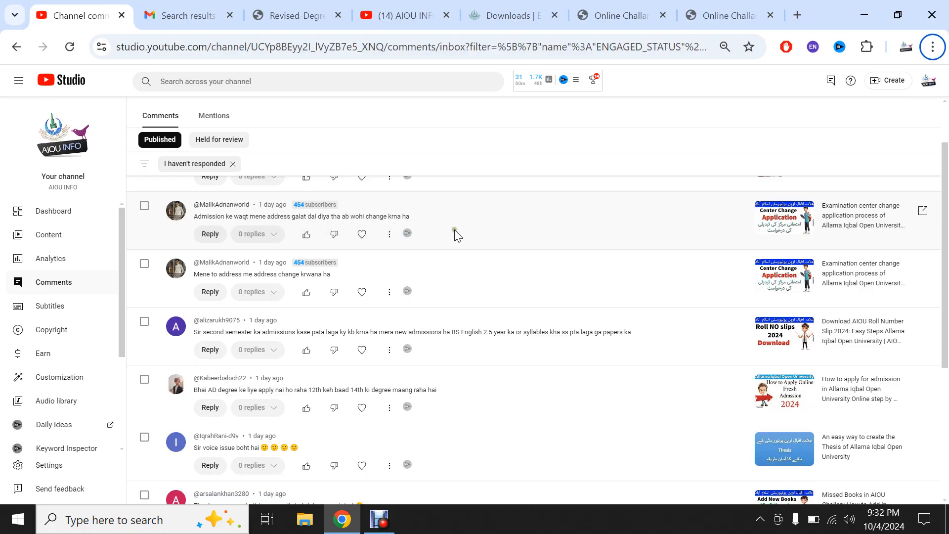
pyautogui.scroll(-2, 455, 235)
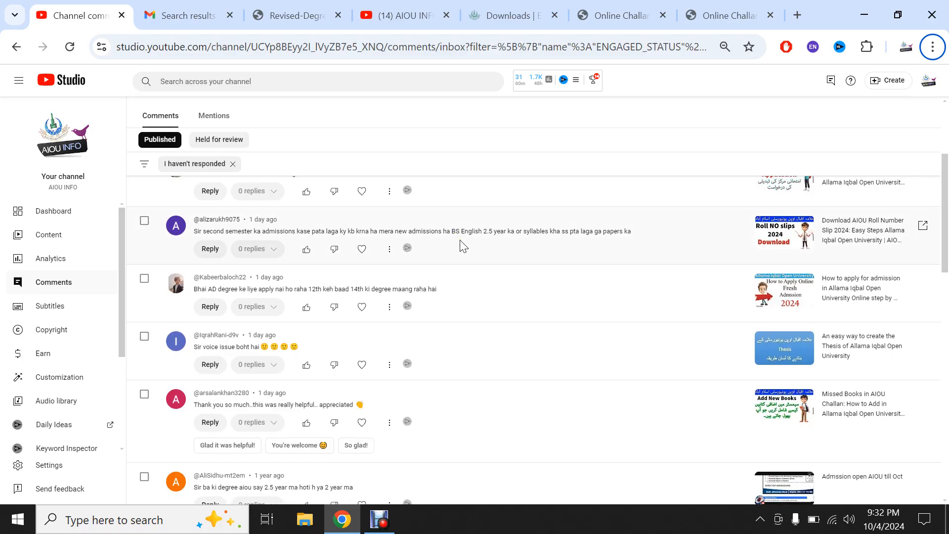
pyautogui.scroll(-1, 463, 246)
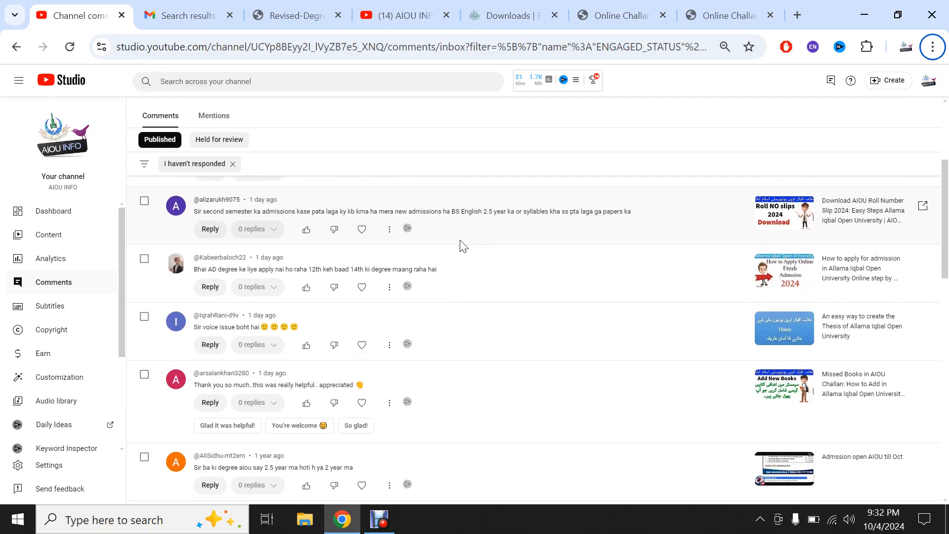
pyautogui.scroll(-1, 463, 245)
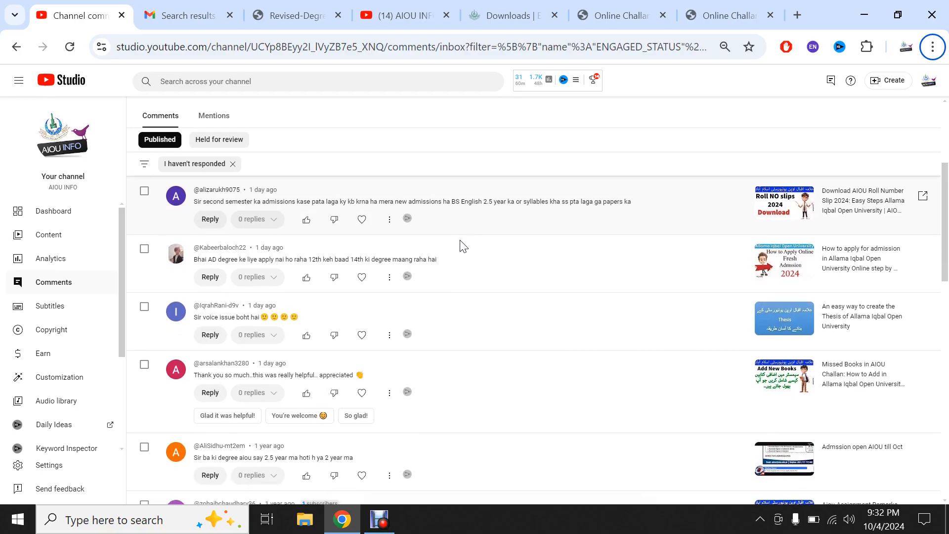
pyautogui.scroll(-1, 463, 246)
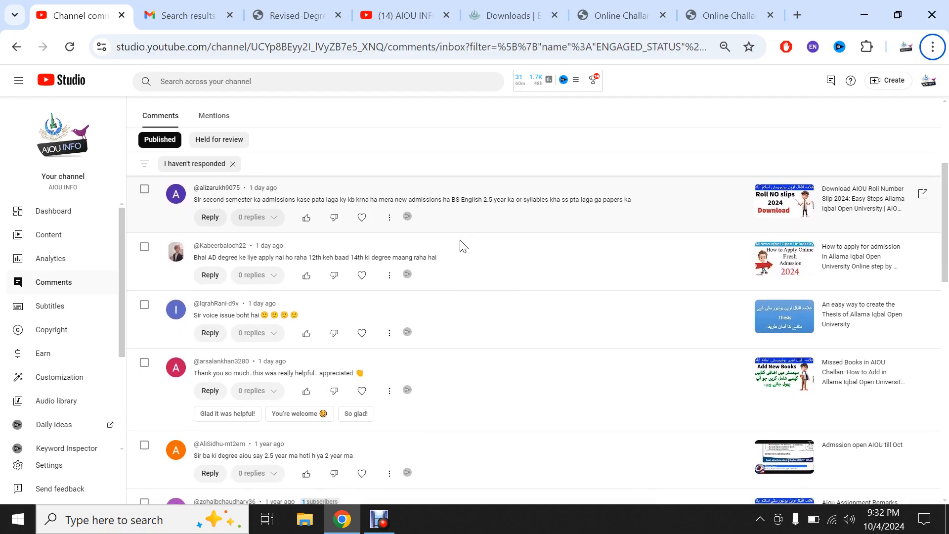
pyautogui.scroll(-1, 464, 245)
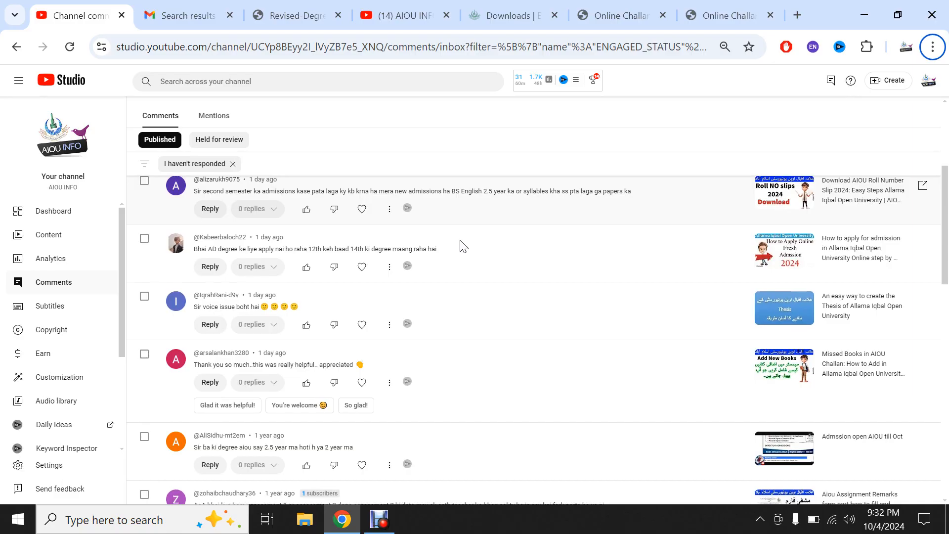
pyautogui.scroll(4, 464, 246)
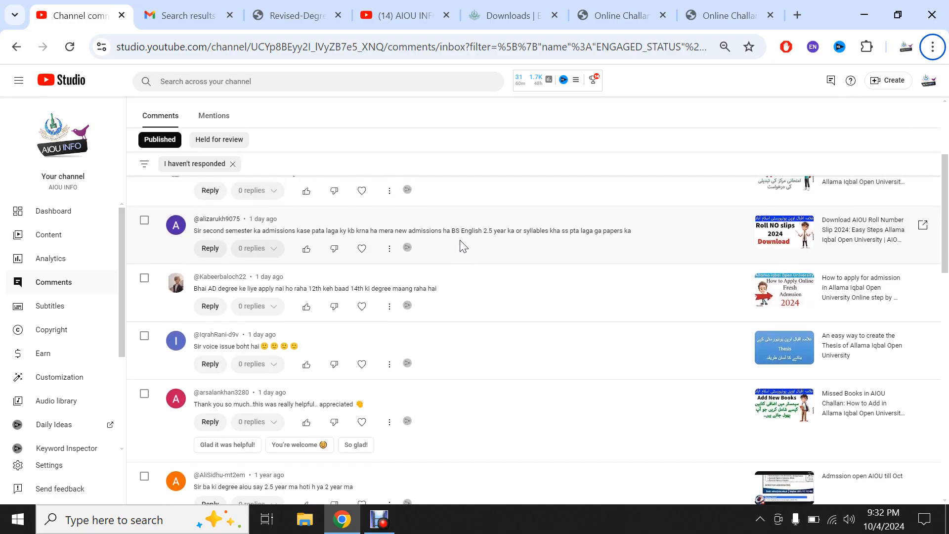
pyautogui.scroll(-3, 463, 245)
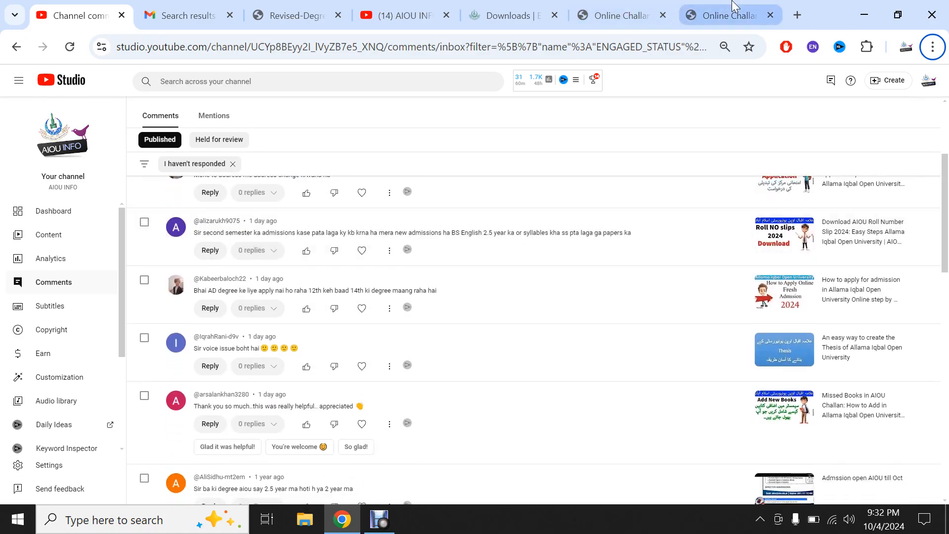
# Look over the latest uploads in the AIOU INFO channel's video list, then return to the unanswered comments in YouTube Studio
pyautogui.click(378, 10)
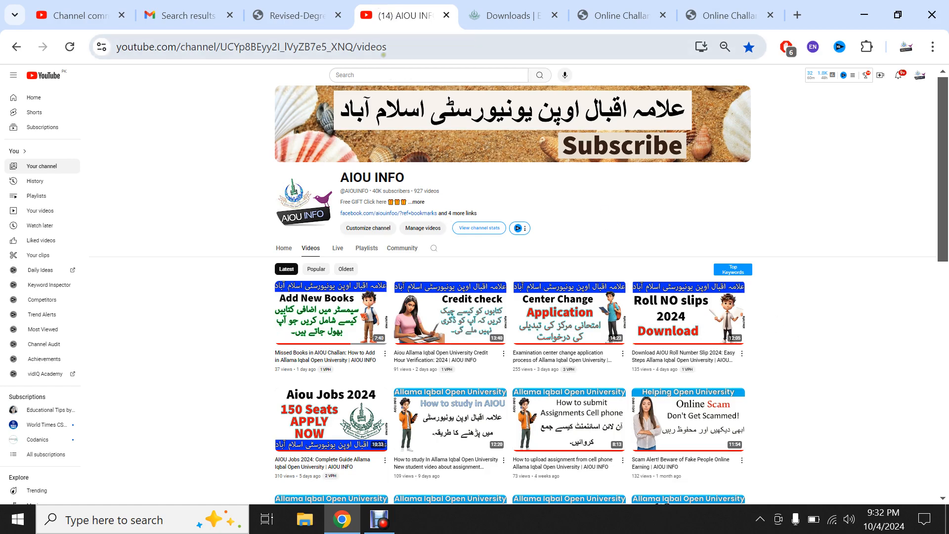
pyautogui.scroll(-1, 790, 295)
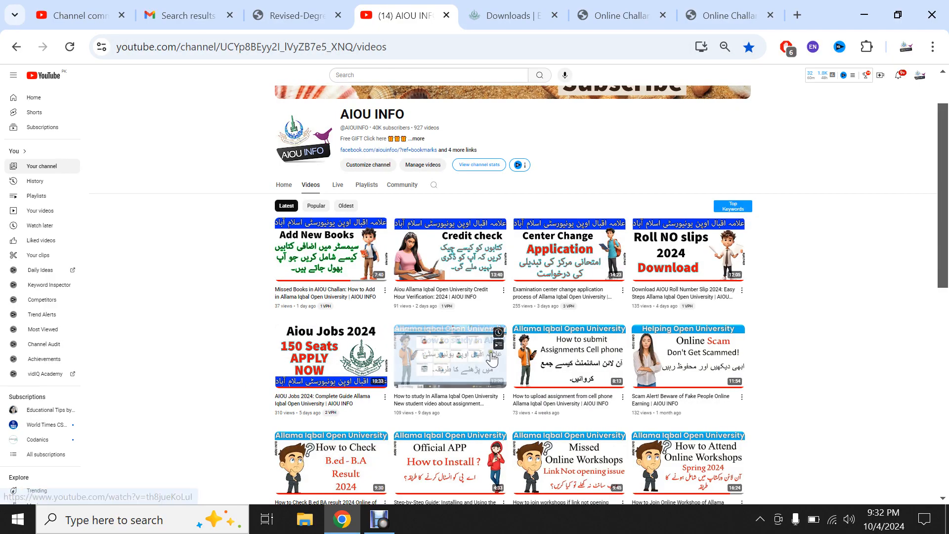
pyautogui.click(77, 7)
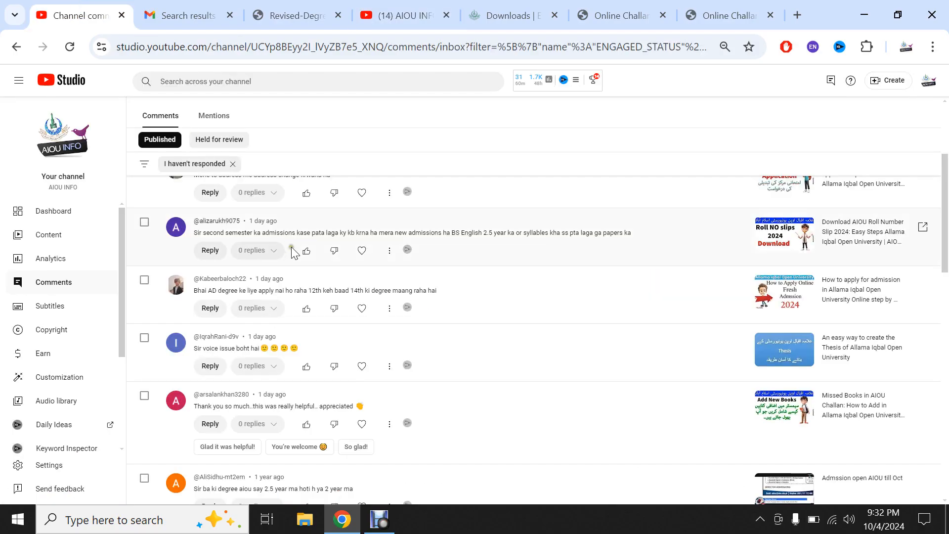
# Read on through the unanswered comments, from the AD degree question to those on degree length and assignment dates
pyautogui.scroll(-1, 348, 288)
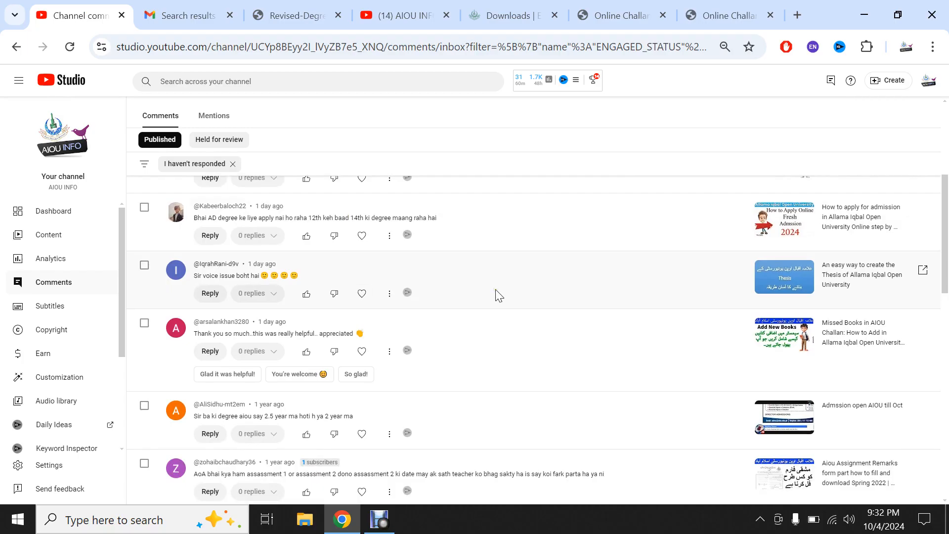
pyautogui.scroll(-1, 498, 295)
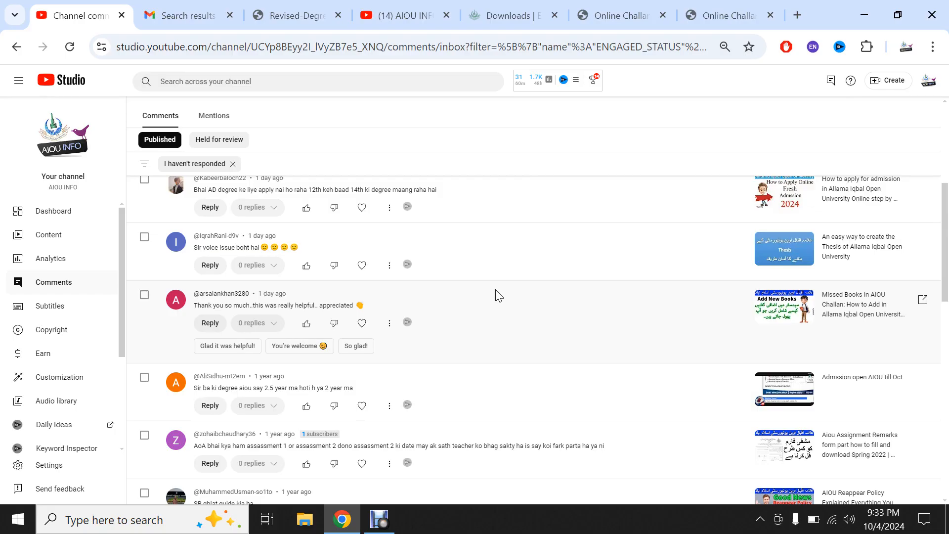
pyautogui.scroll(-1, 498, 295)
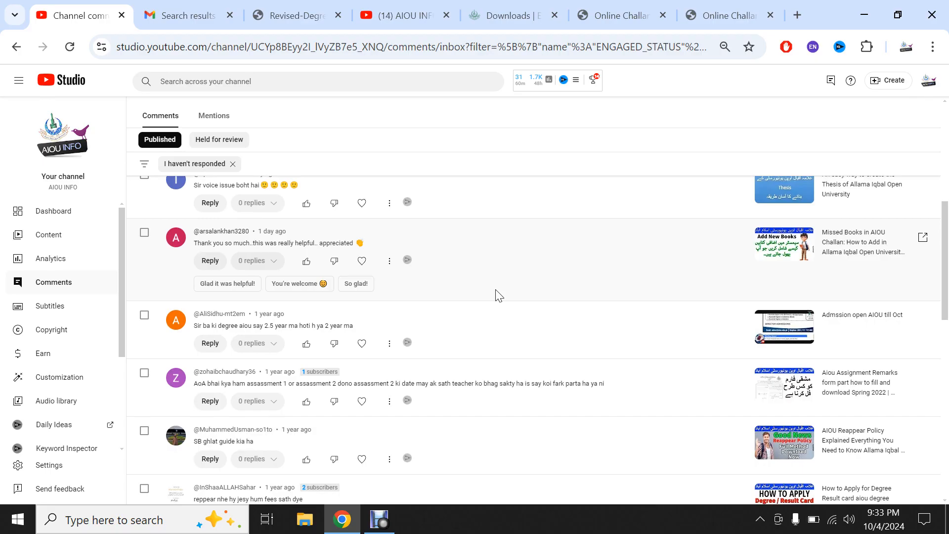
pyautogui.scroll(-1, 498, 295)
pyautogui.scroll(-1, 498, 295)
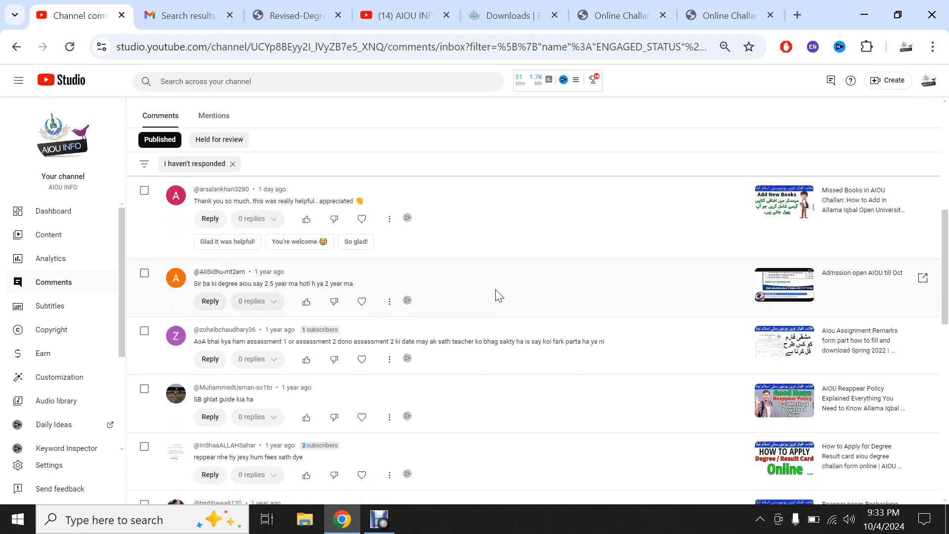
pyautogui.scroll(-1, 499, 295)
pyautogui.scroll(-1, 498, 296)
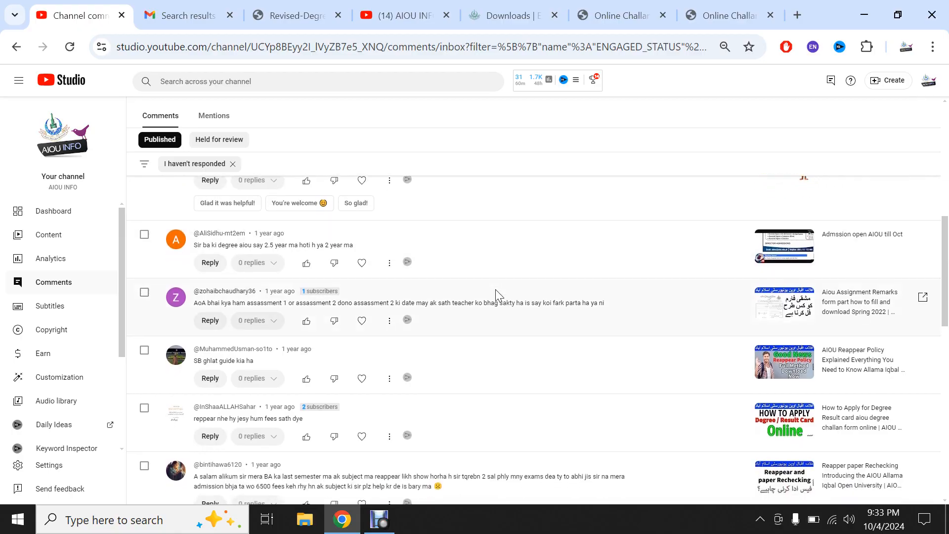
pyautogui.scroll(-1, 498, 296)
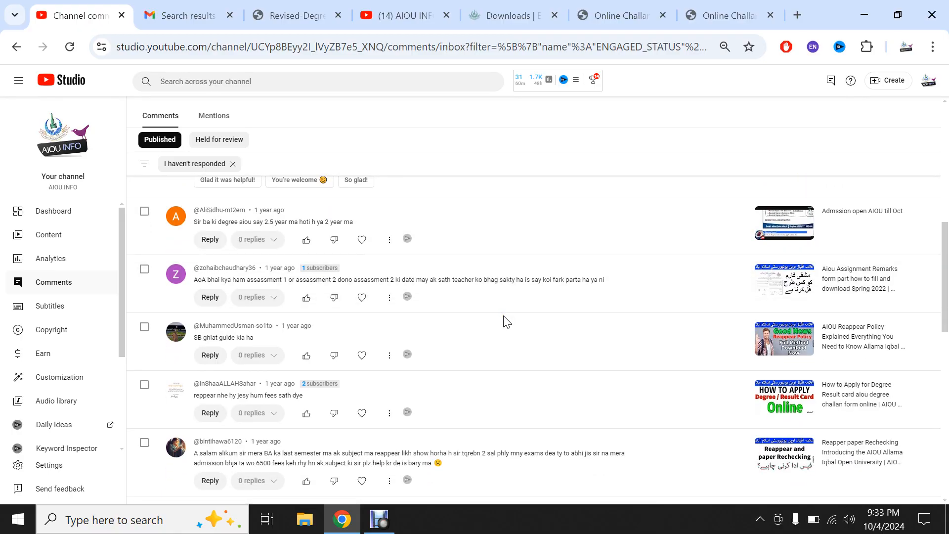
pyautogui.scroll(-1, 513, 297)
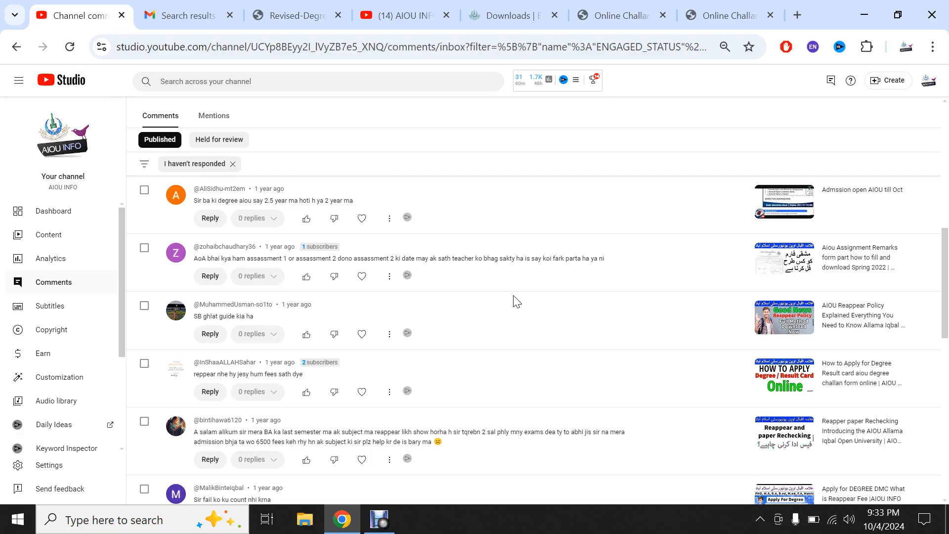
# Read the year-old unanswered comments about reappear fees, failed subjects, hard-copy documents and MA Urdu course codes
pyautogui.scroll(-2, 517, 300)
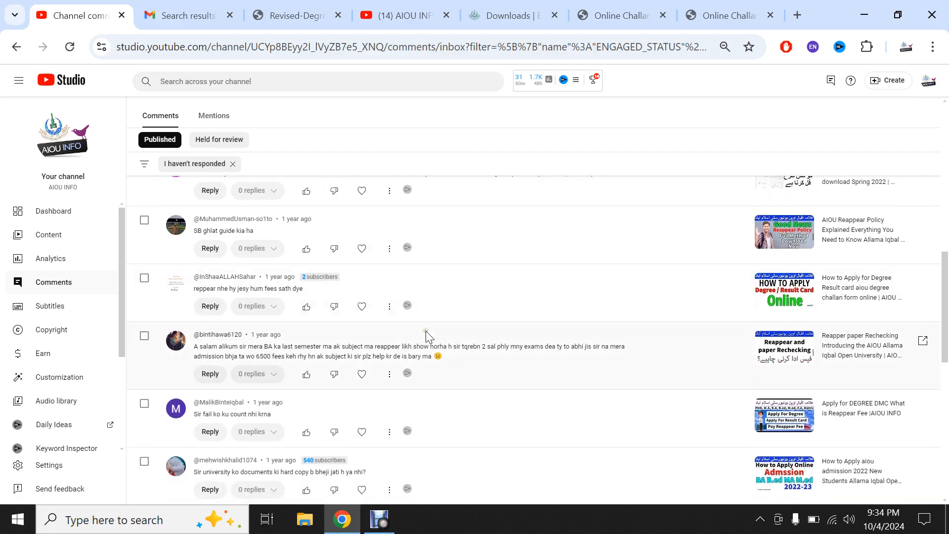
pyautogui.scroll(-1, 475, 373)
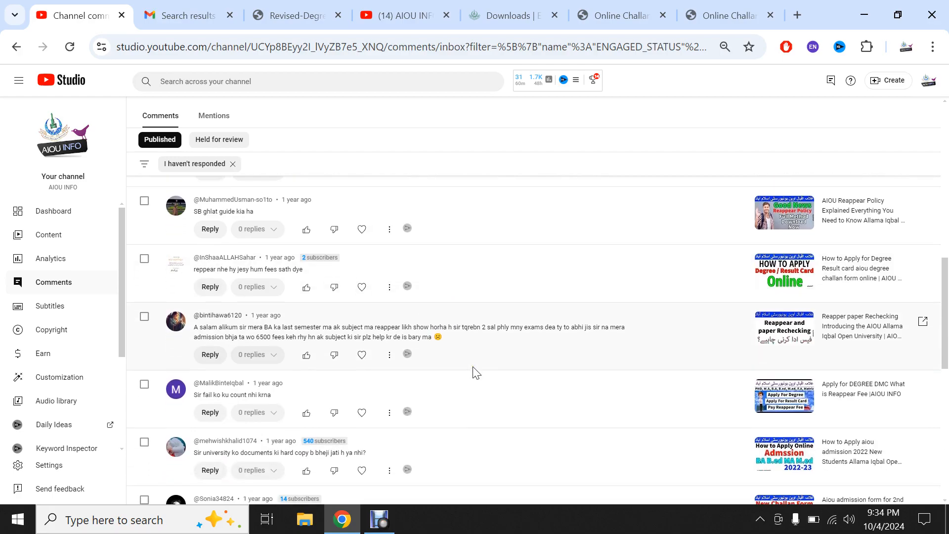
pyautogui.scroll(-1, 475, 372)
pyautogui.scroll(-1, 475, 372)
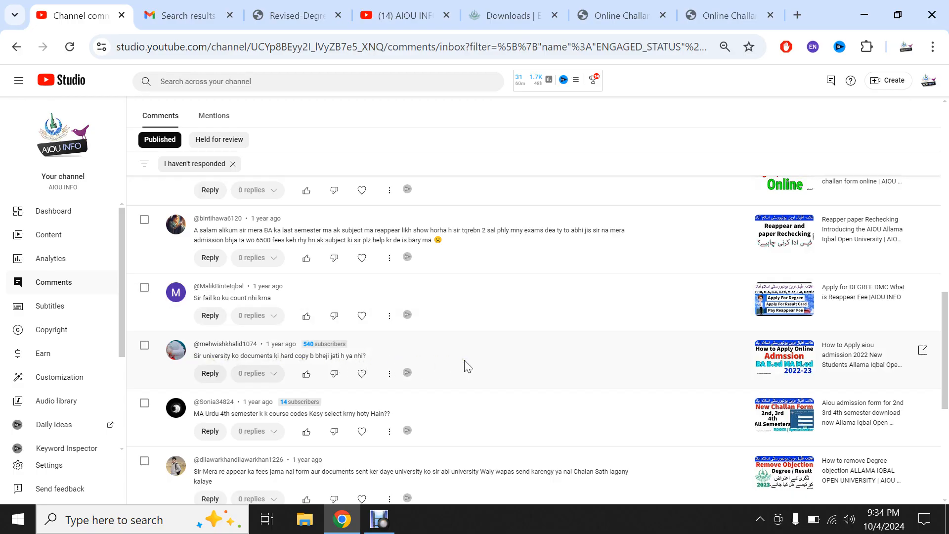
pyautogui.scroll(-1, 465, 365)
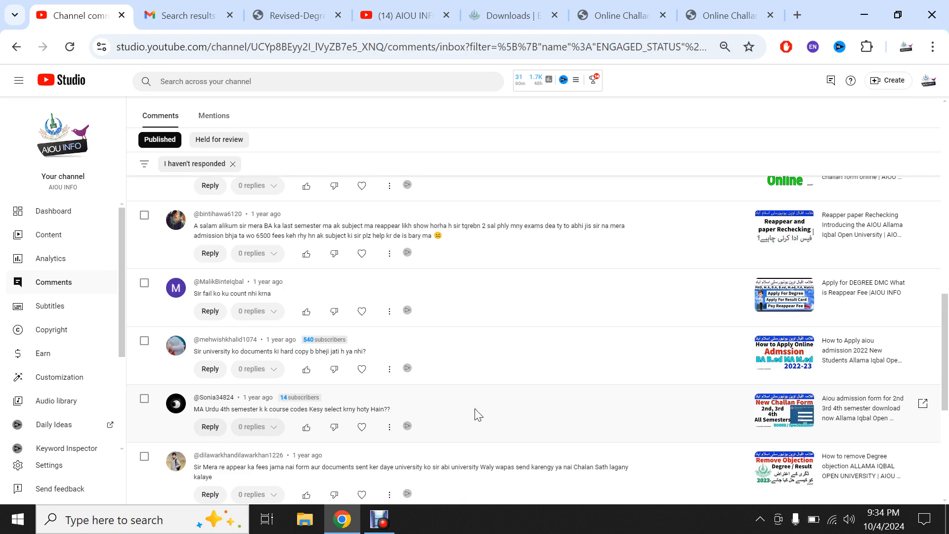
pyautogui.scroll(-1, 478, 414)
pyautogui.scroll(-1, 478, 414)
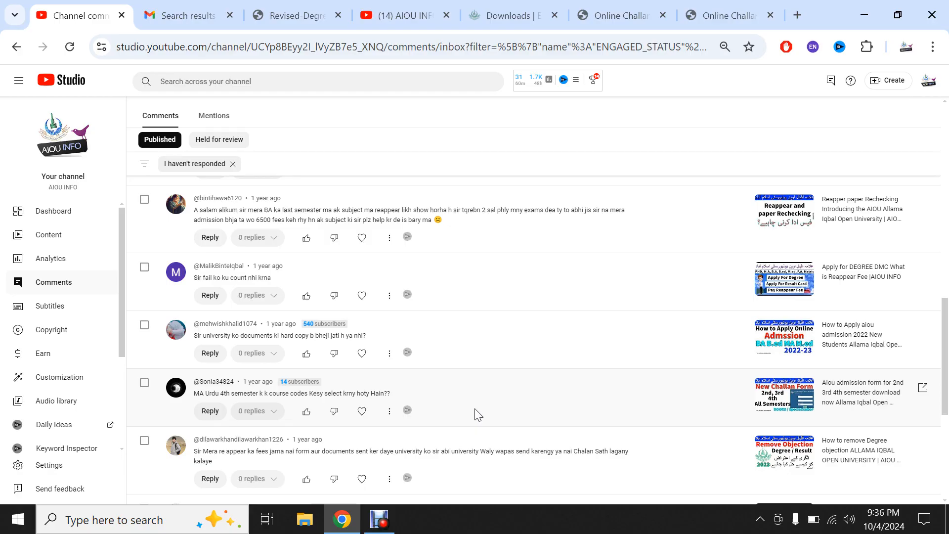
# Revisit the online reappear challan form and the AIOU INFO video list, then go back to the unanswered comments
pyautogui.click(586, 16)
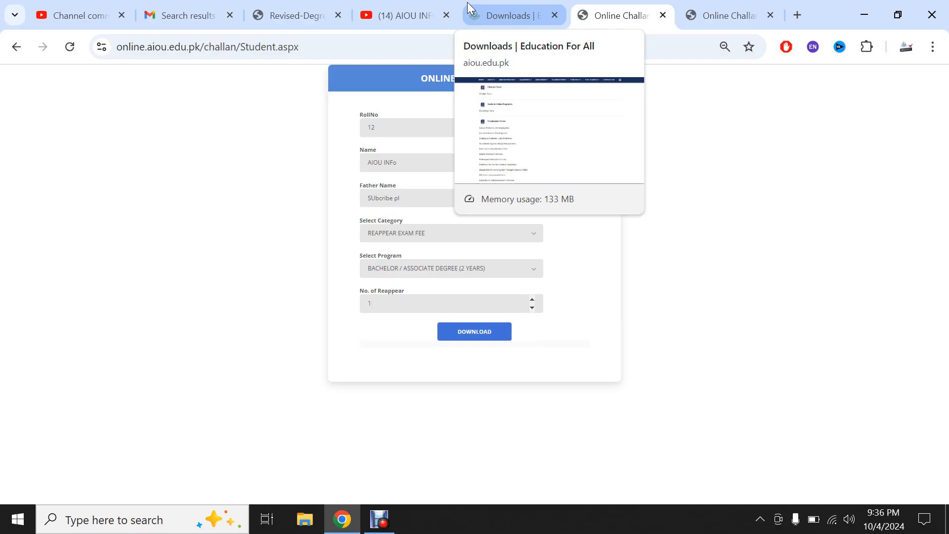
pyautogui.click(423, 5)
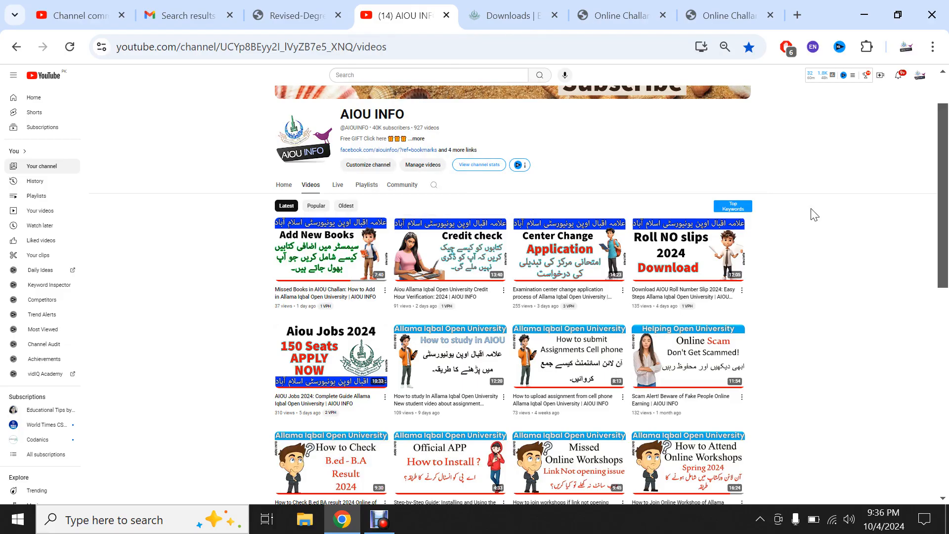
pyautogui.click(106, 11)
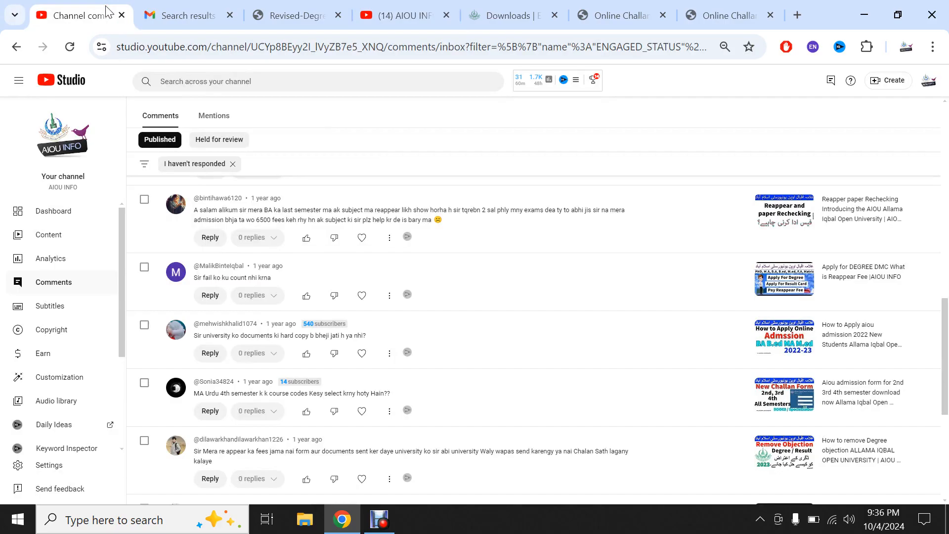